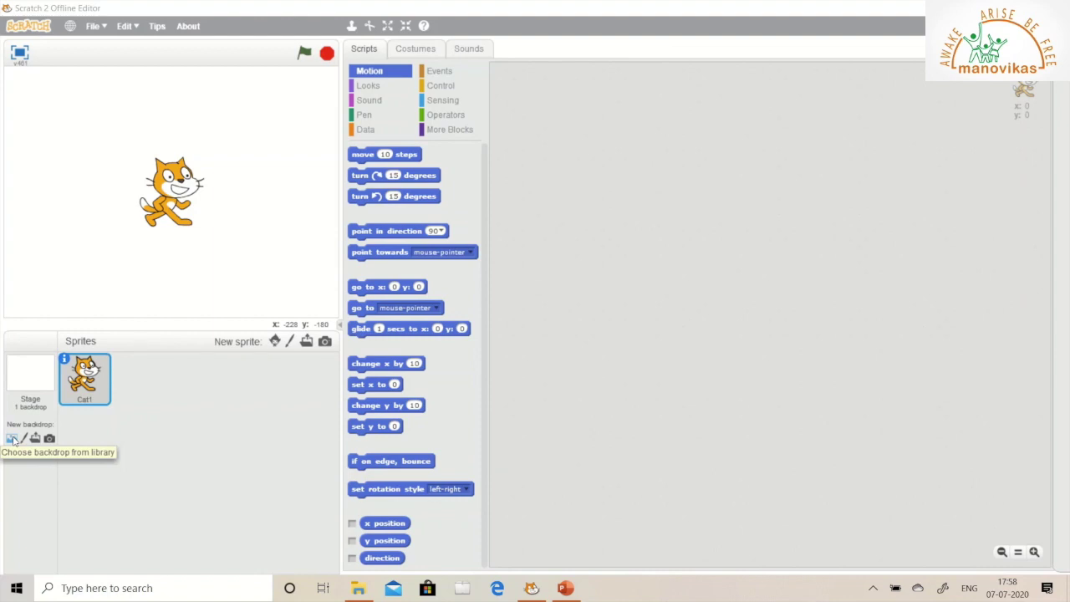
Add the desert backdrop from the Outdoors category of the backdrop library to the stage
left_click(12, 440)
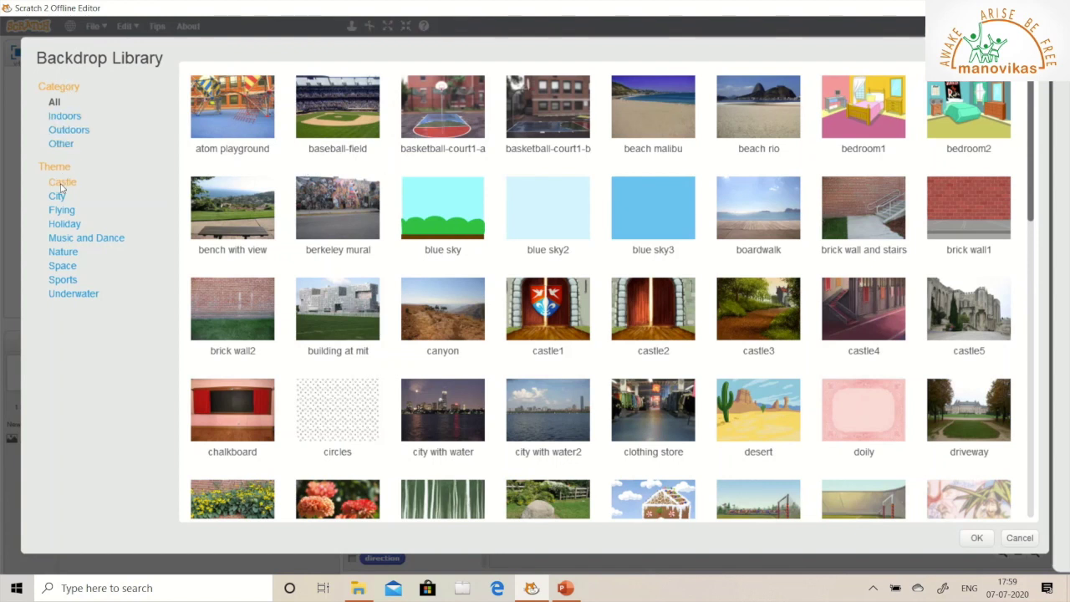
left_click(61, 119)
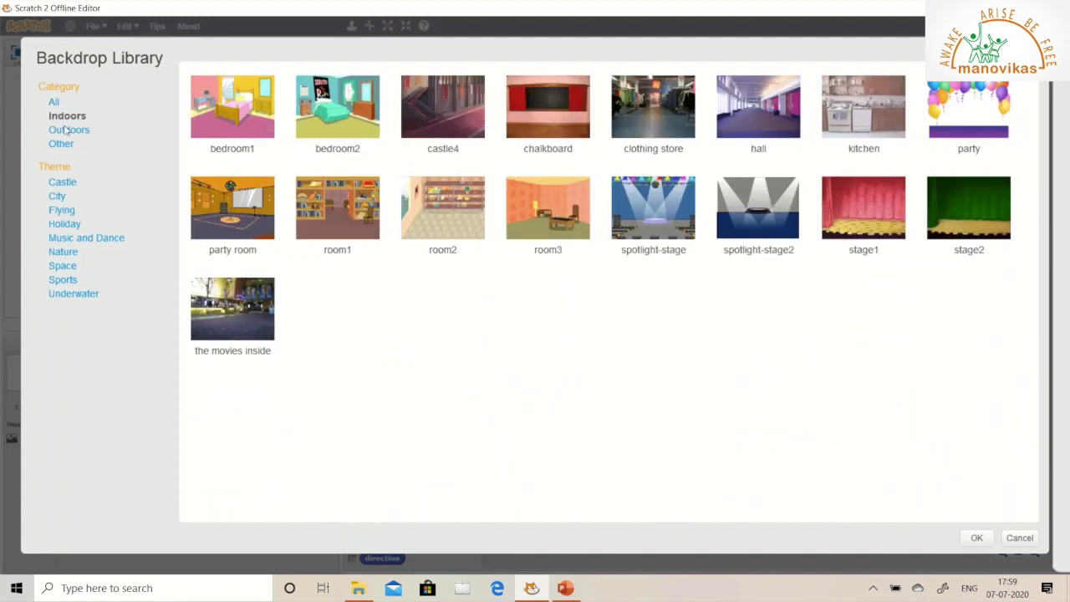
left_click(68, 132)
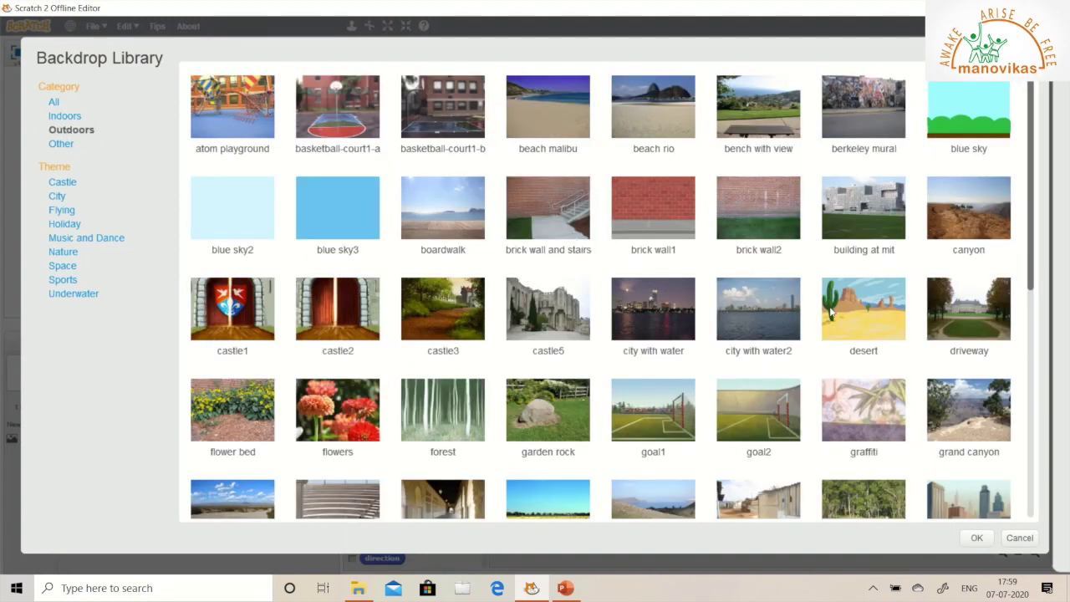
left_click(878, 318)
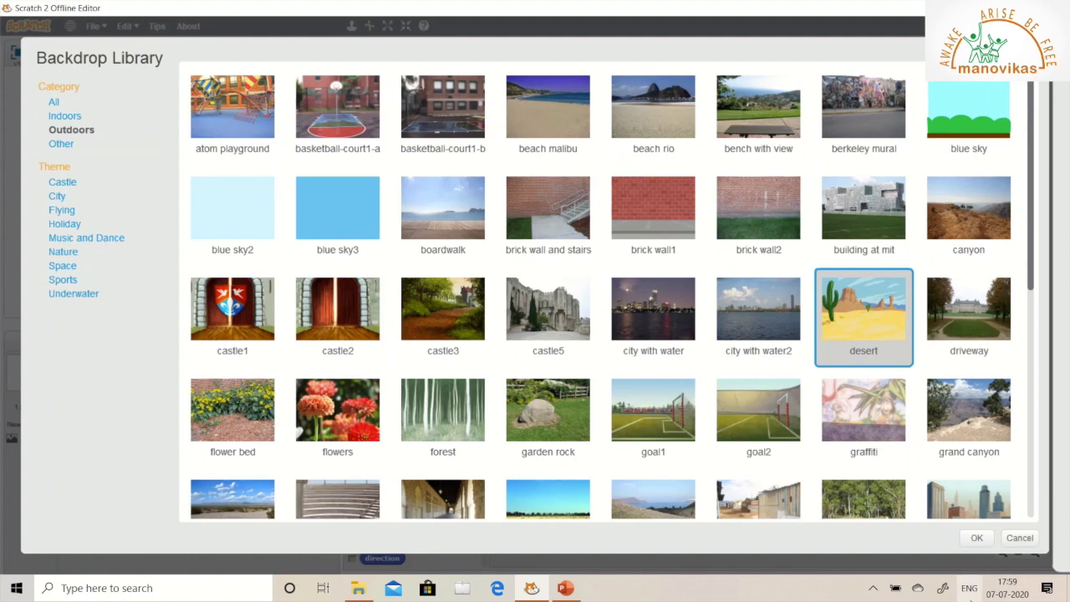
left_click(977, 538)
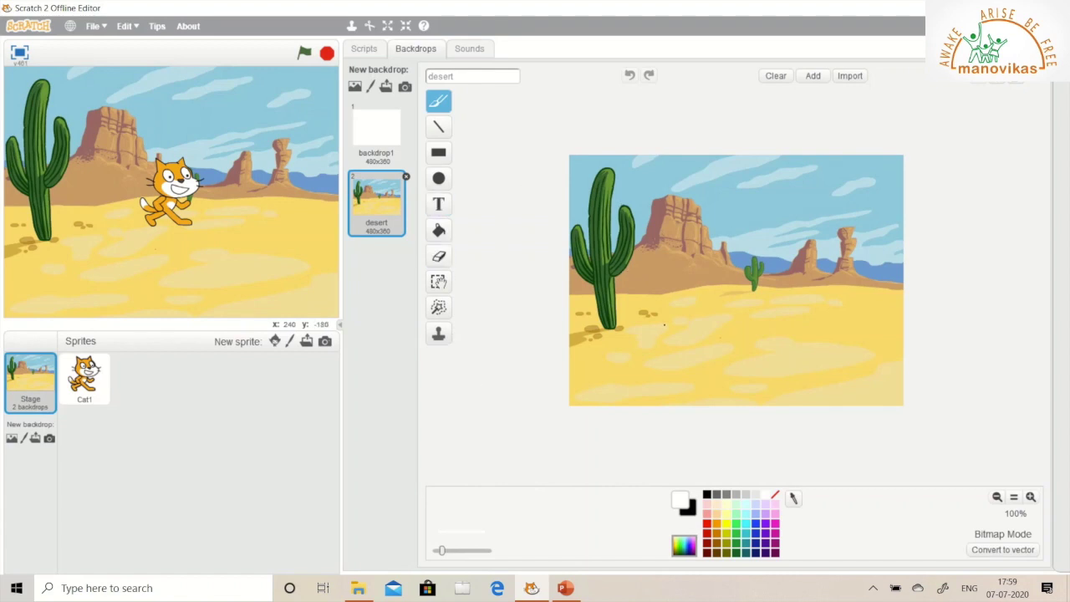
Fill the yellow sand and several of the darker sand patches in the desert backdrop with solid white
left_click(438, 231)
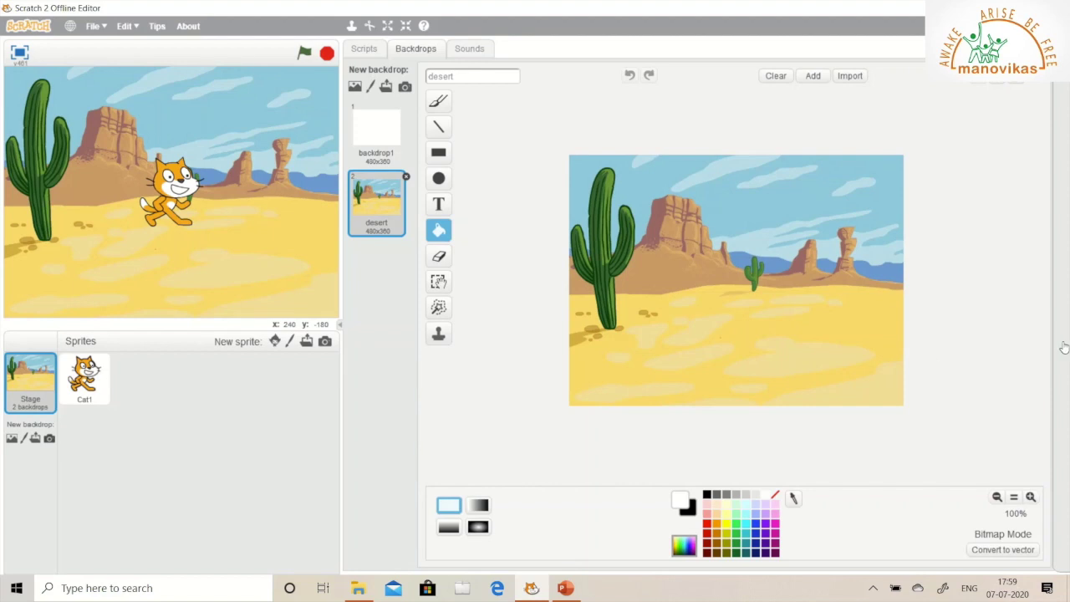
left_click(856, 318)
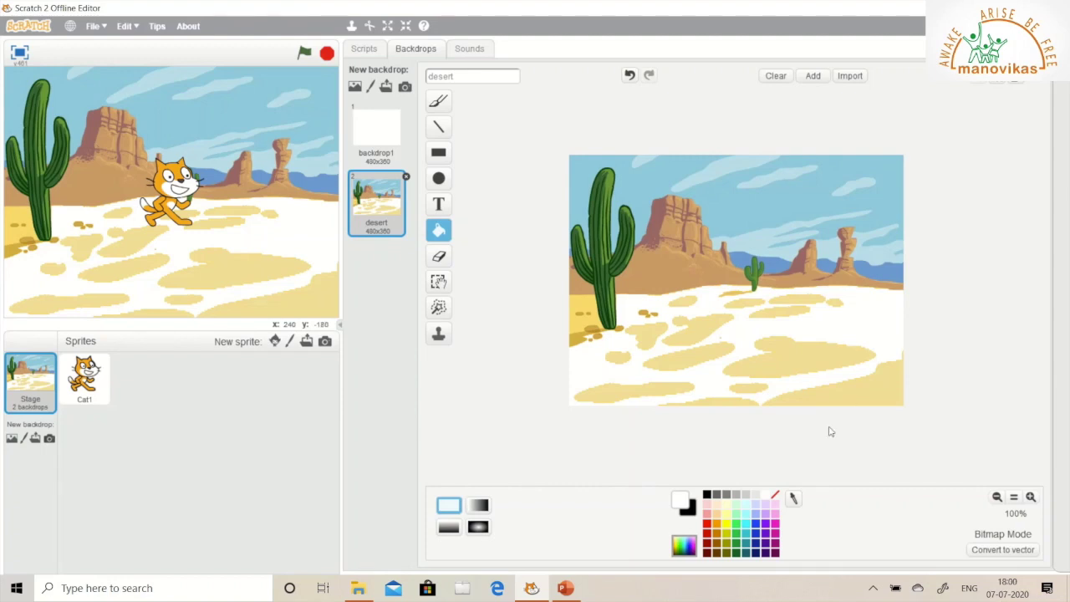
left_click(795, 370)
left_click(849, 397)
left_click(648, 375)
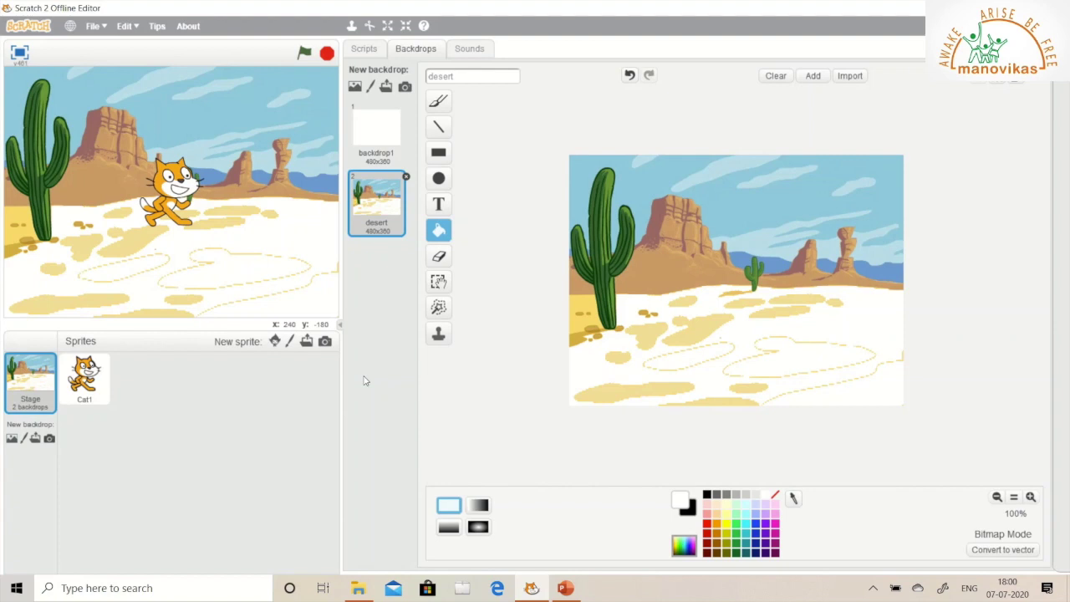
Undo all the white fills on the desert backdrop
left_click(630, 76)
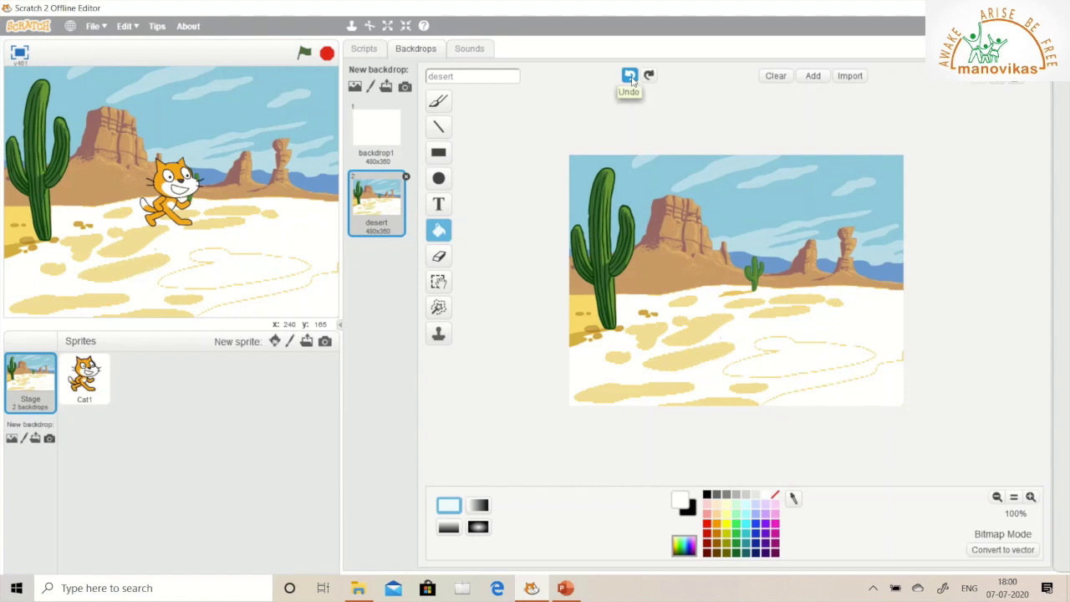
left_click(631, 77)
left_click(631, 76)
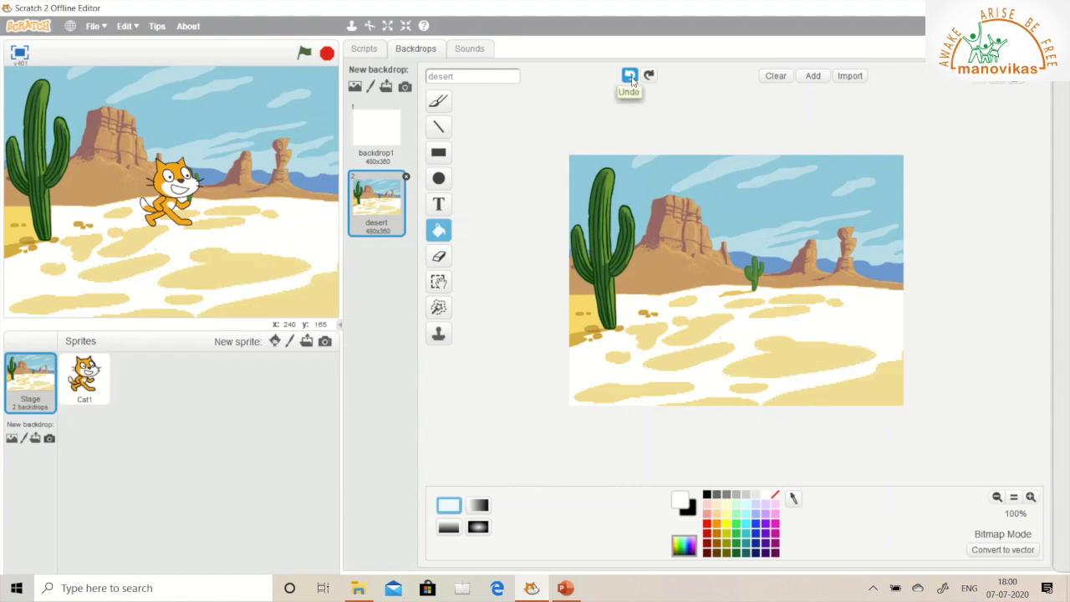
left_click(631, 76)
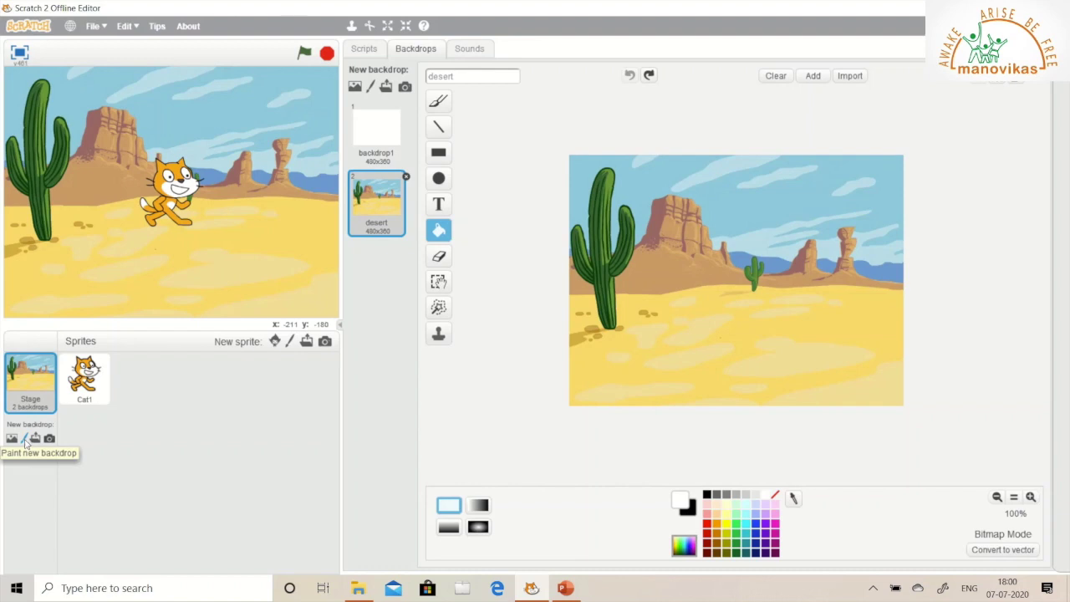
Paint a new backdrop filled with a radial gradient from white at the centre to black at the edges
left_click(26, 440)
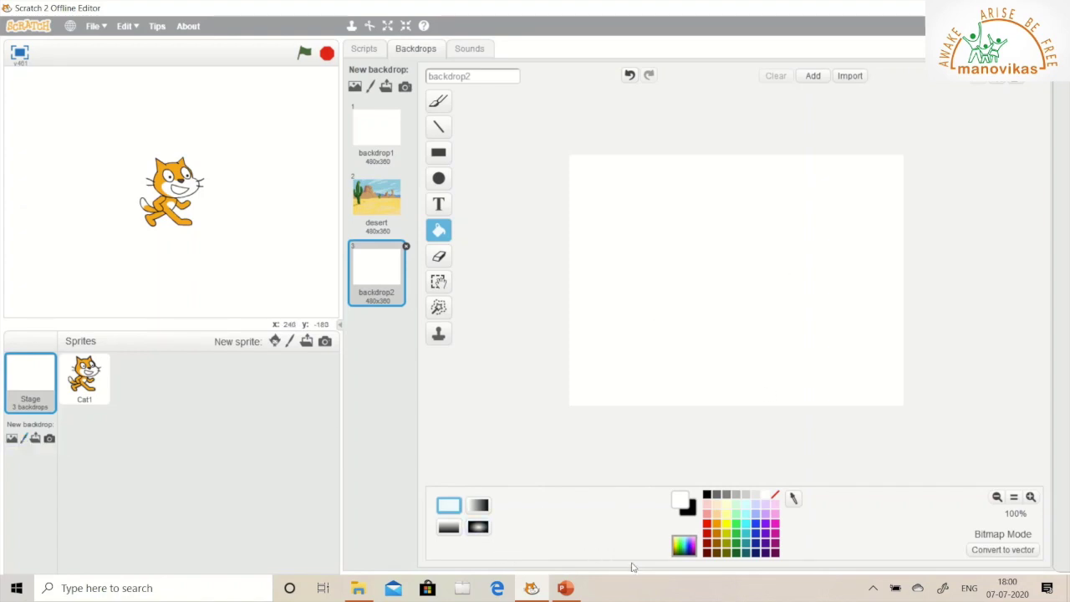
left_click(481, 531)
left_click(725, 284)
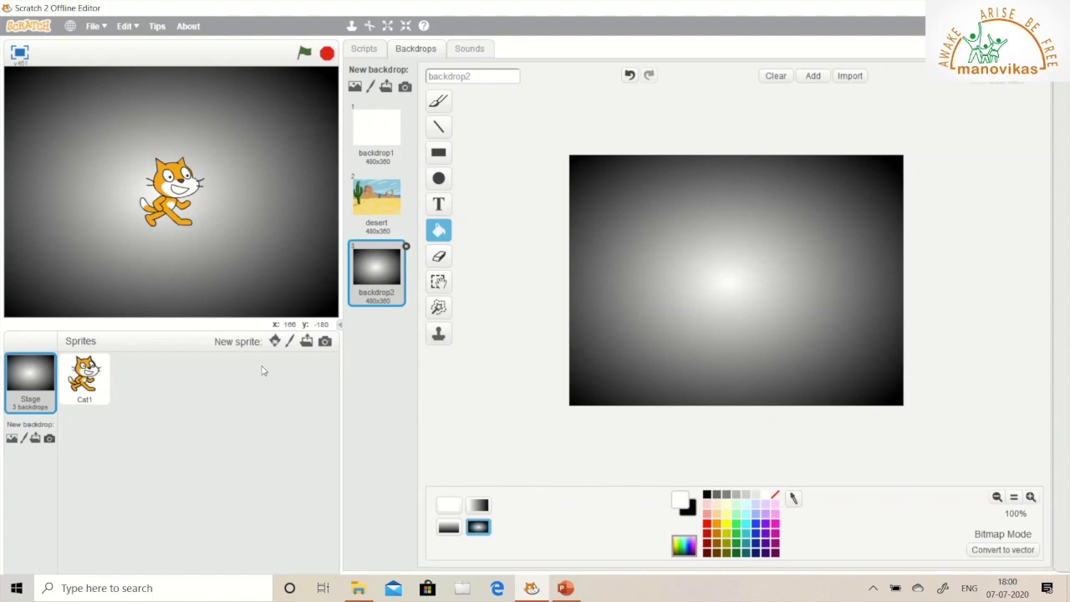
Upload the aves picture from the Shvena folder as a backdrop and delete that backdrop again
left_click(35, 440)
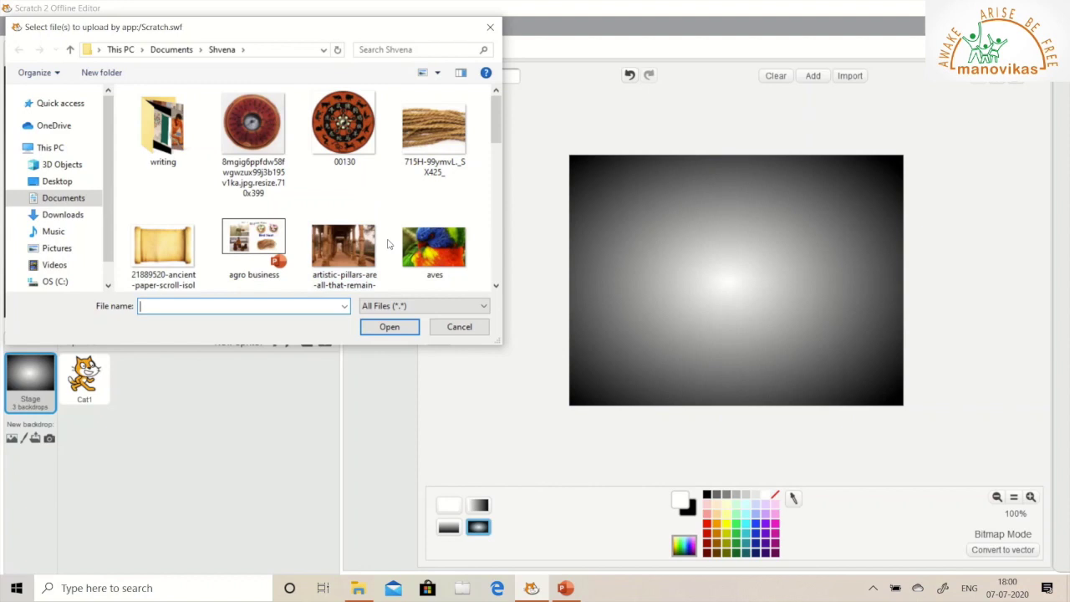
left_click(432, 258)
double_click(433, 257)
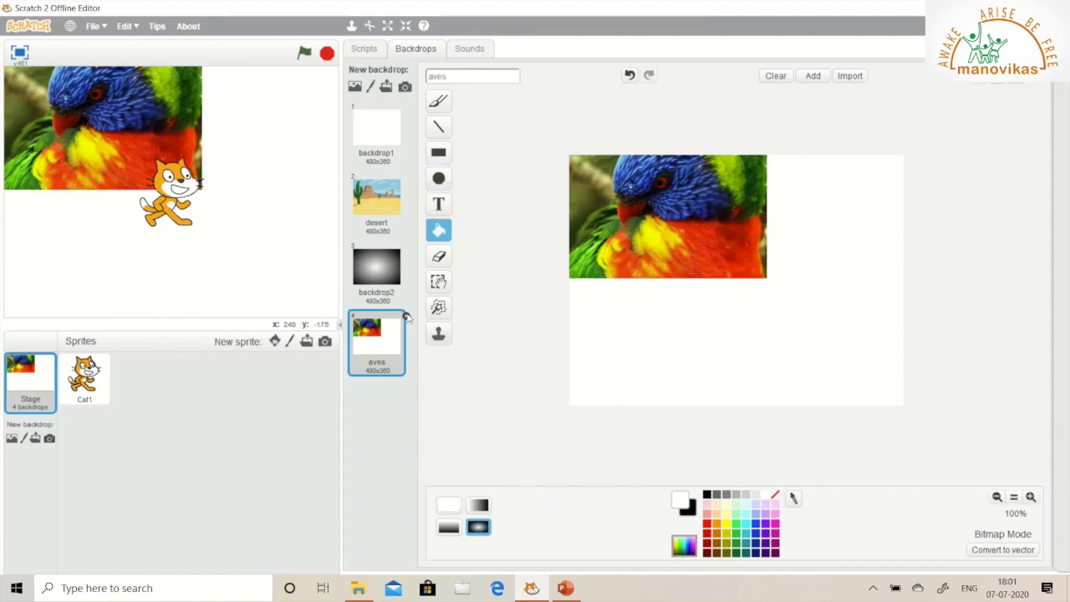
left_click(406, 315)
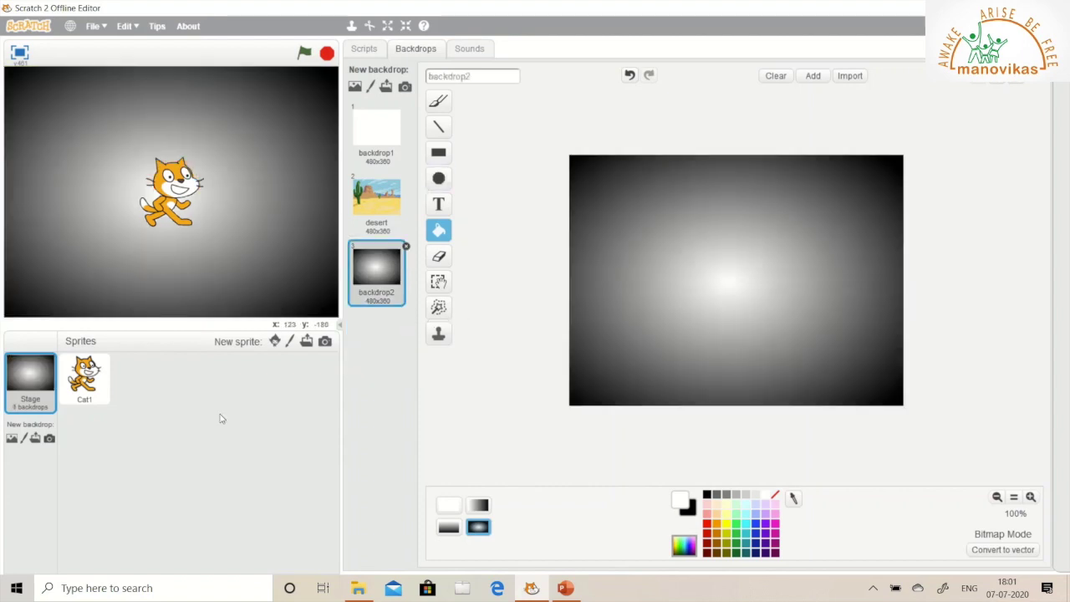
Capture a camera photo as a new backdrop and delete that photo backdrop again
left_click(49, 440)
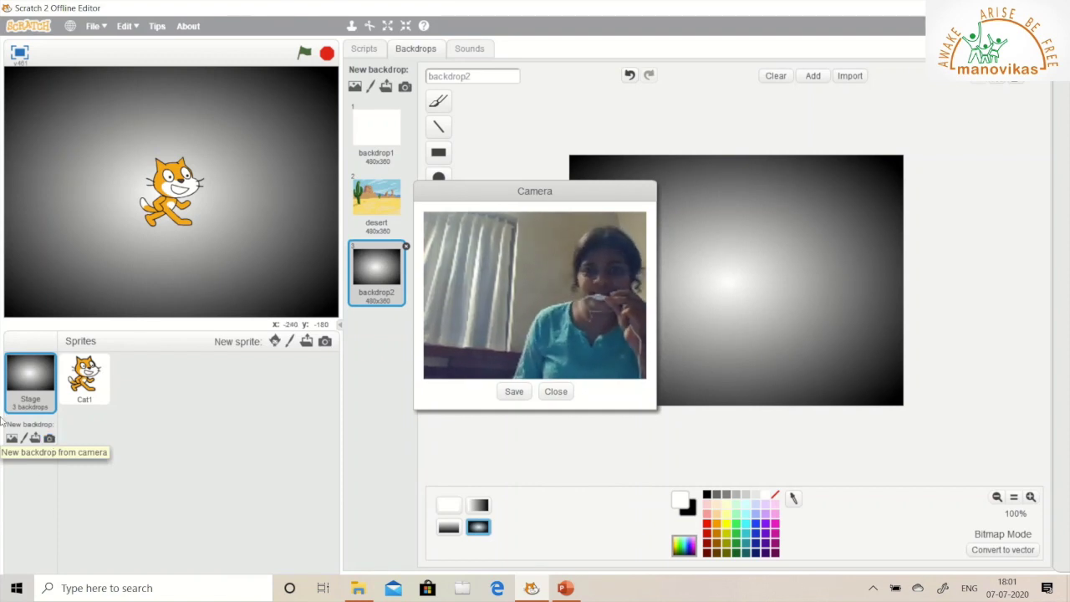
left_click(514, 392)
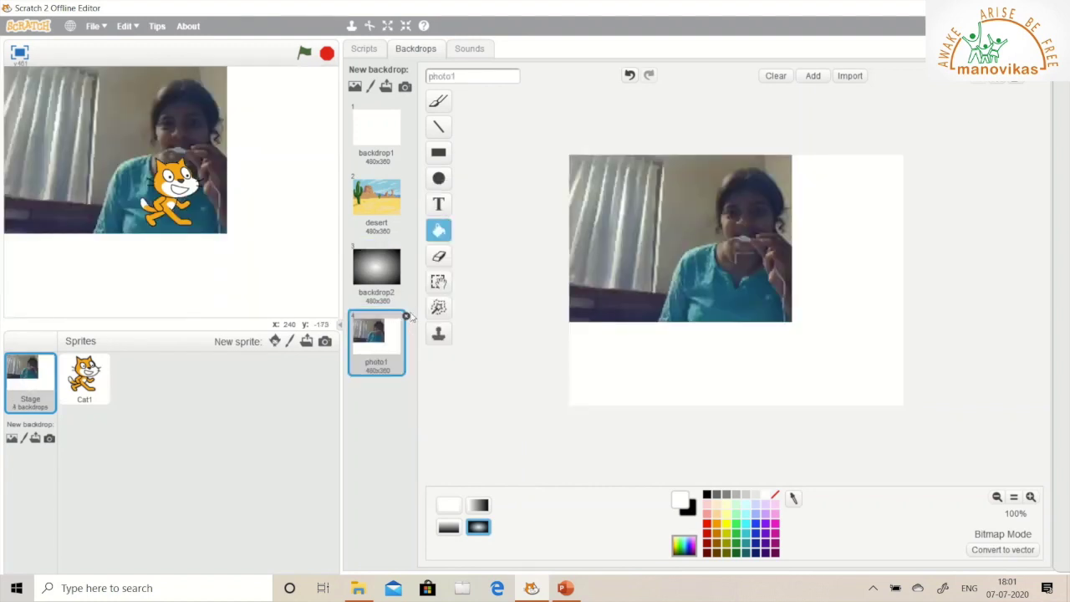
left_click(407, 317)
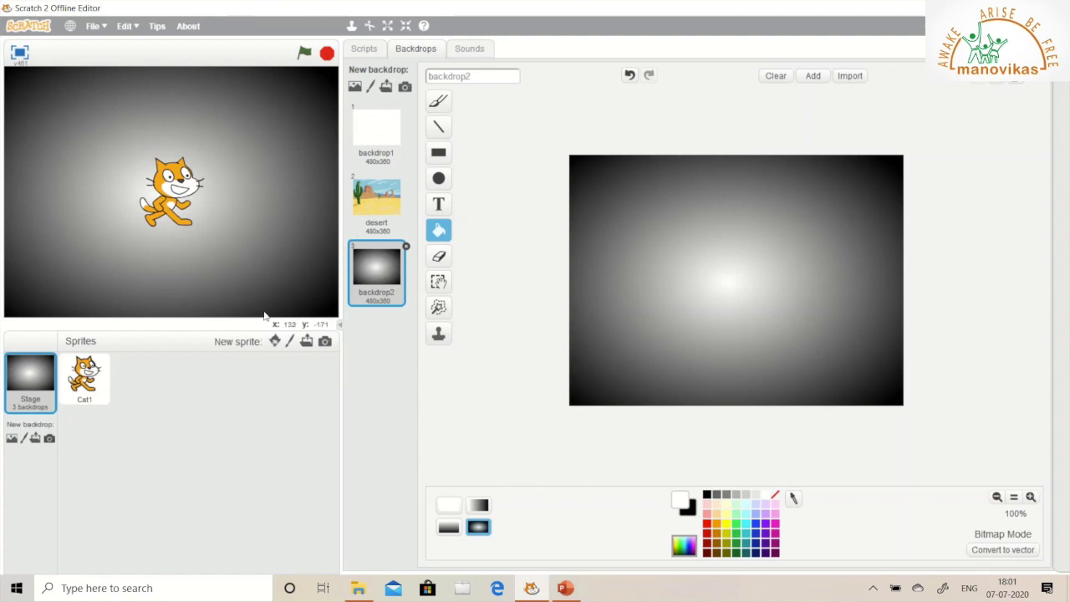
Return to the cat's scripts and add the Avery Walking sprite from the People category of the sprite library
left_click(365, 52)
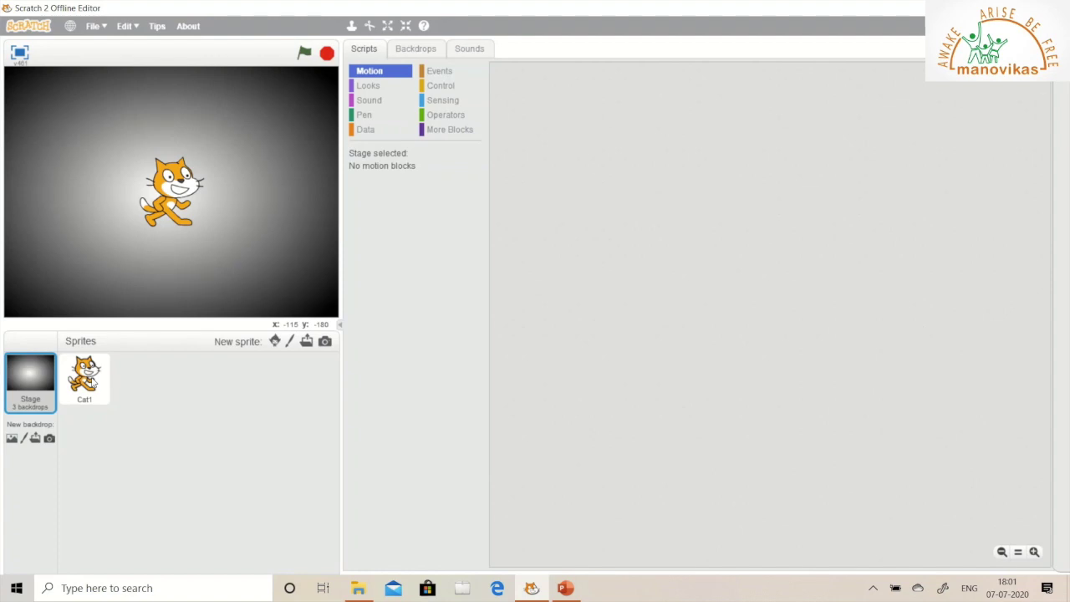
left_click(94, 380)
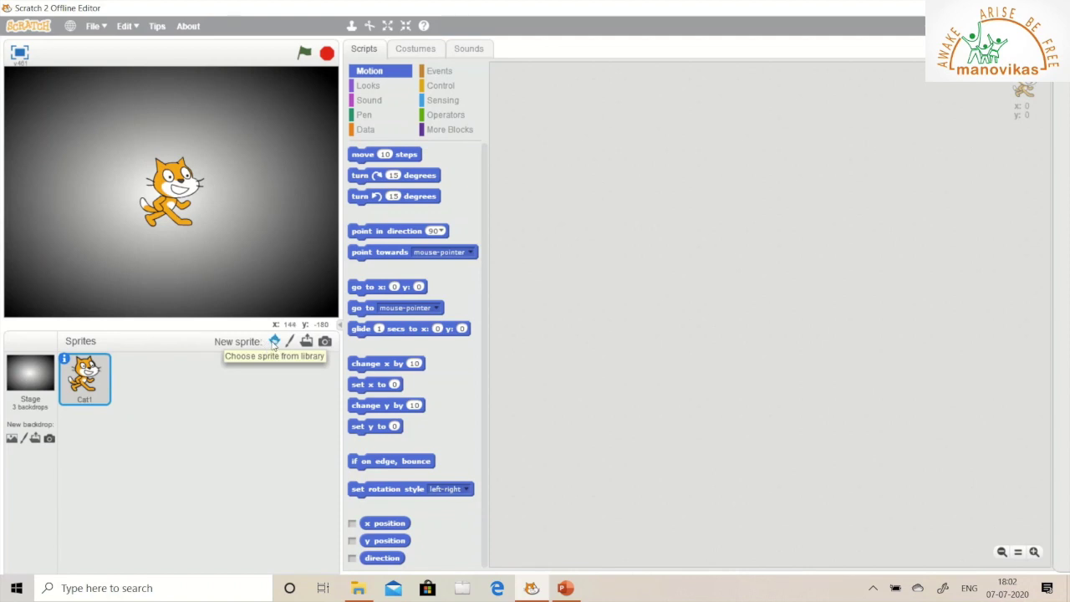
left_click(274, 343)
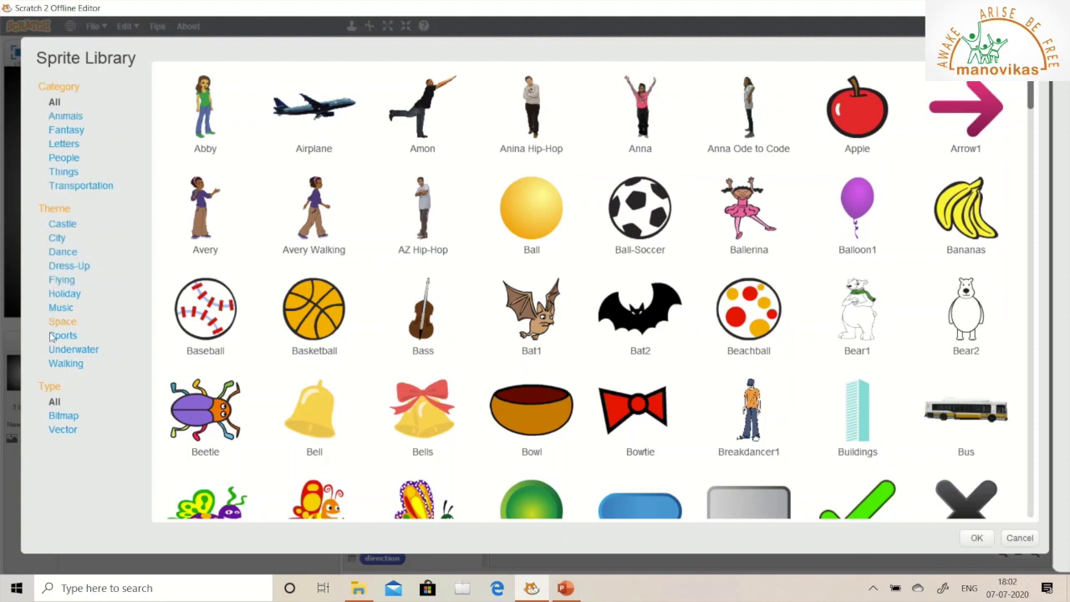
left_click(65, 158)
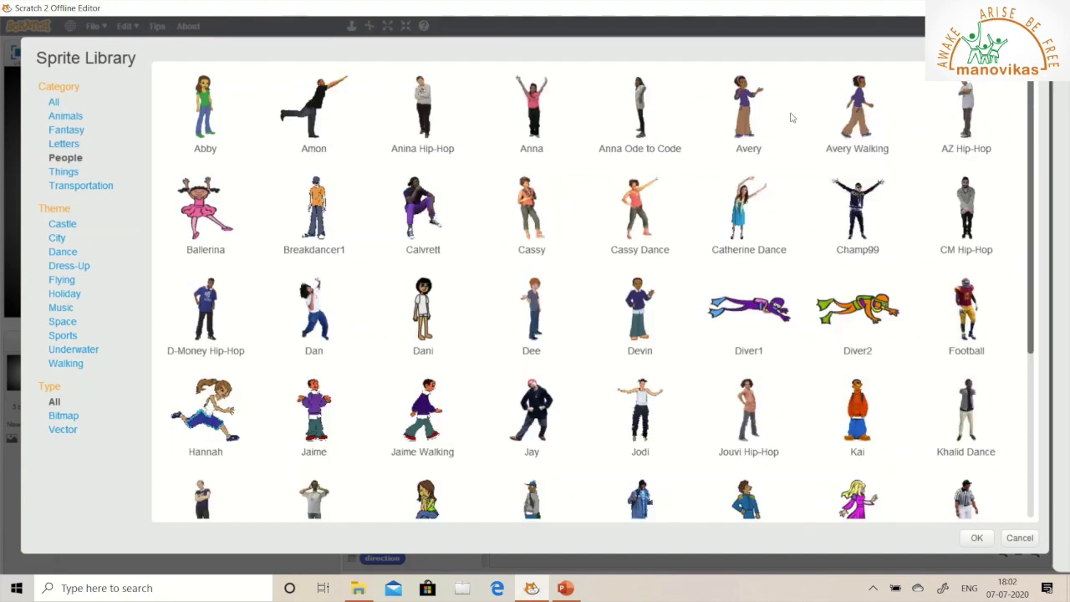
left_click(860, 120)
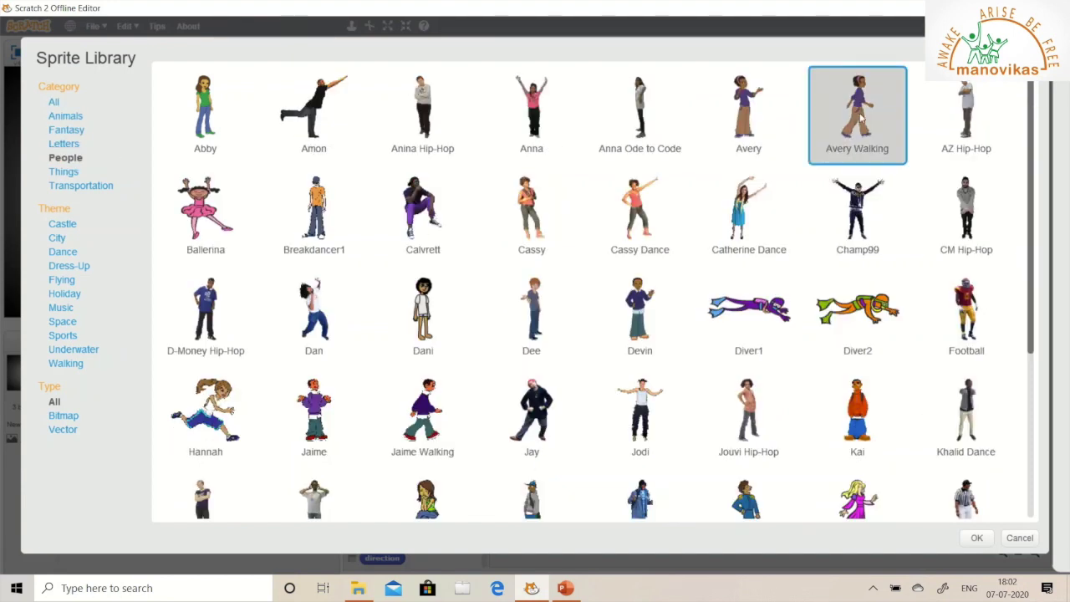
left_click(977, 537)
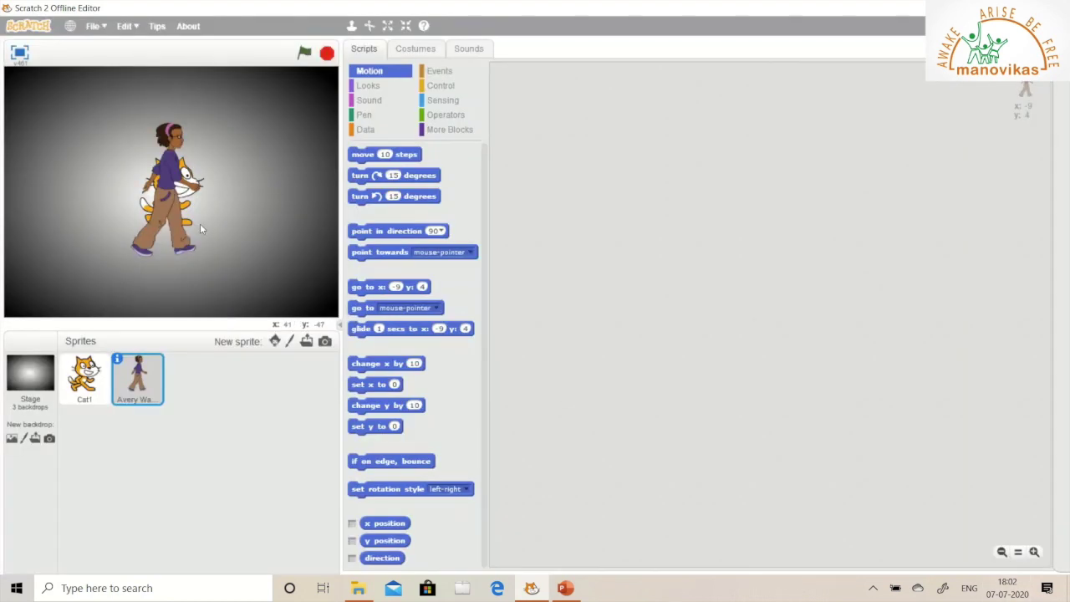
Separate the sprites on the stage, placing Avery Walking at about x -135, y 16 and the cat at about x 54, y -2
left_click_drag(162, 207, 79, 192)
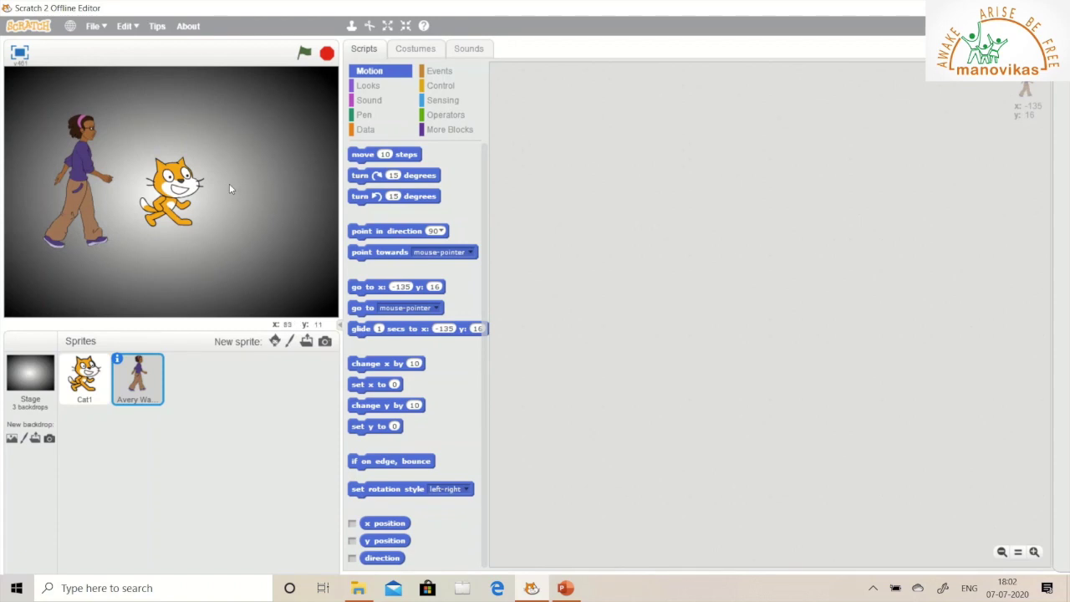
left_click(184, 191)
left_click_drag(187, 188, 172, 188)
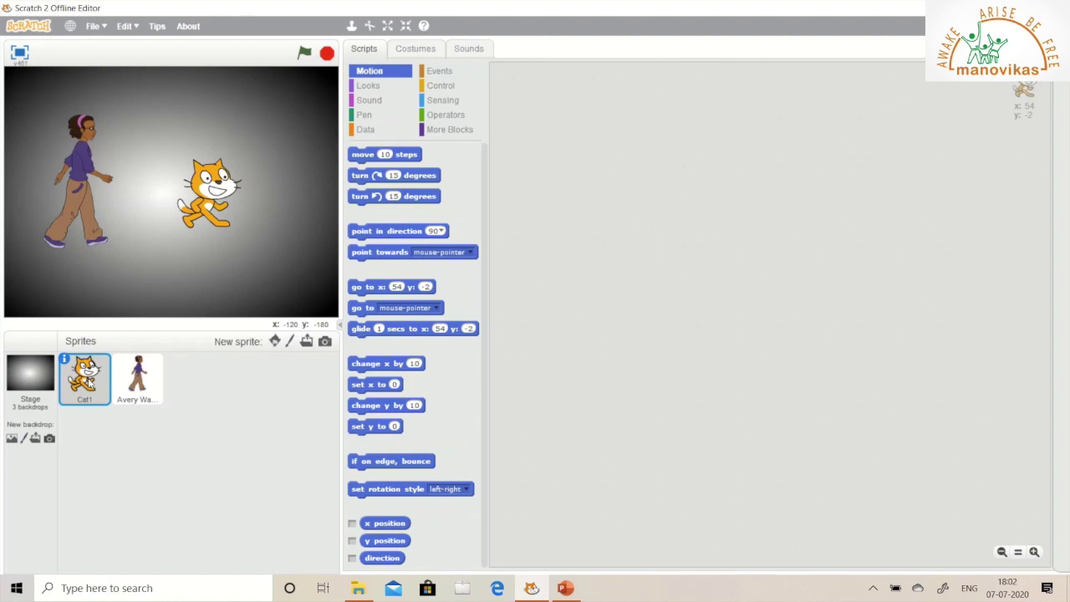
Delete the Cat1 sprite from the project
right_click(88, 381)
left_click(88, 380)
right_click(88, 381)
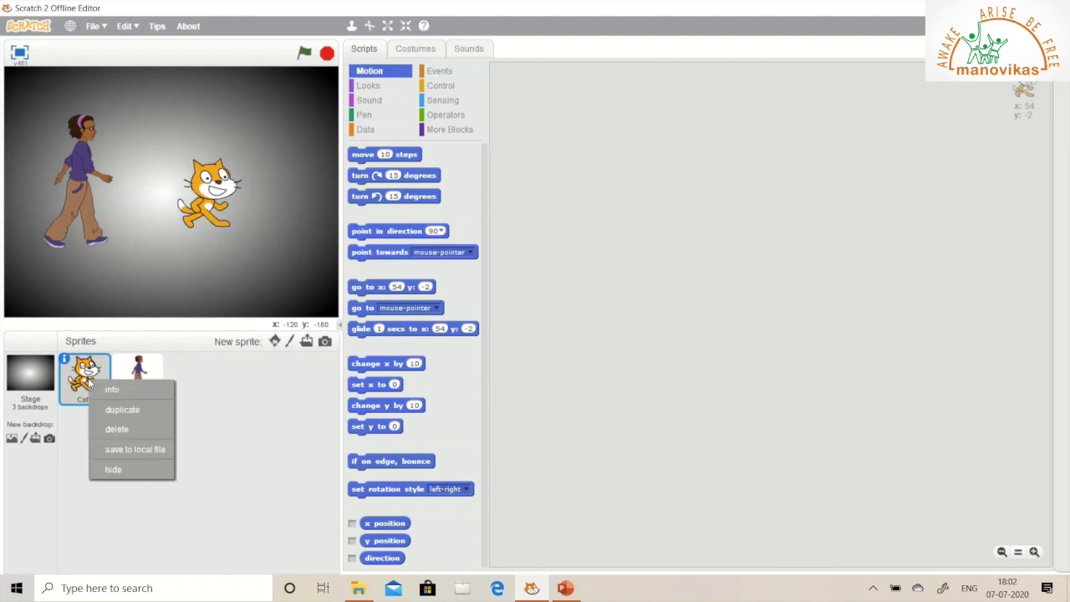
left_click(117, 429)
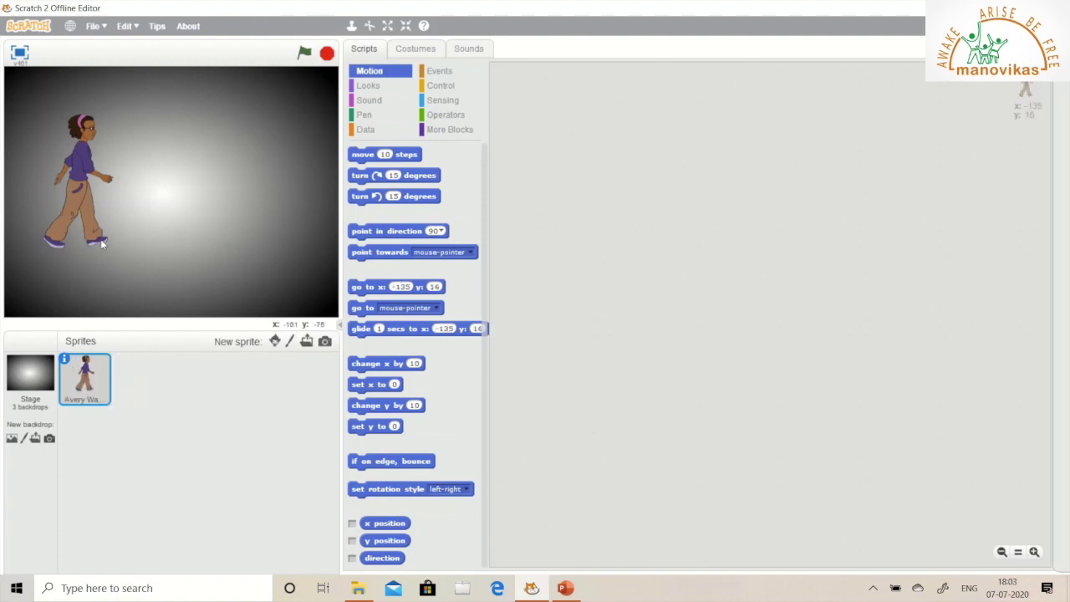
Move the Avery Walking sprite slightly down the stage to about x -135, y 3
left_click_drag(99, 240, 99, 249)
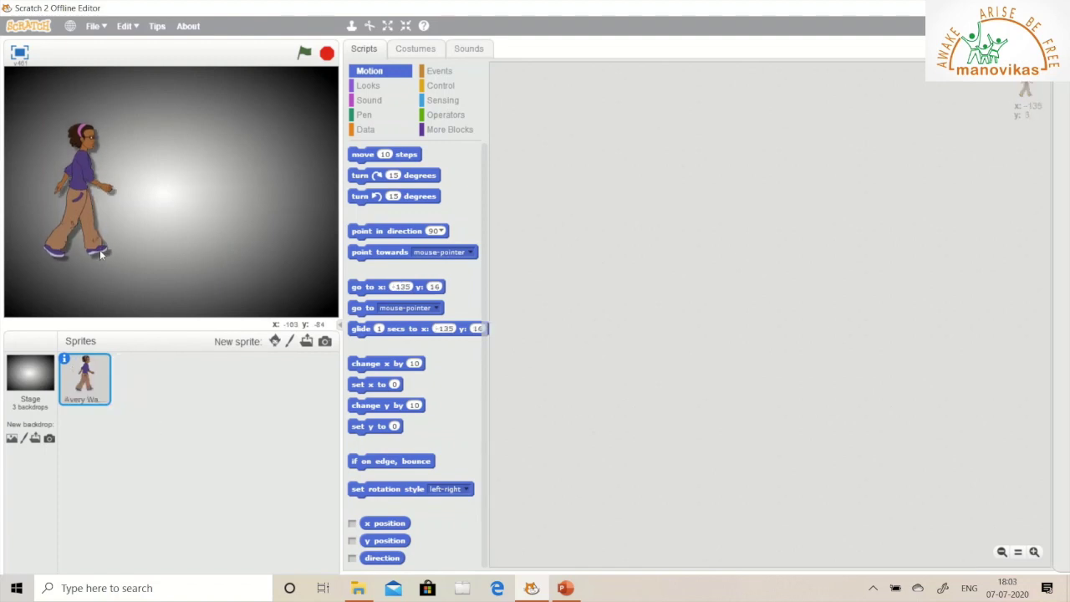
left_click(374, 32)
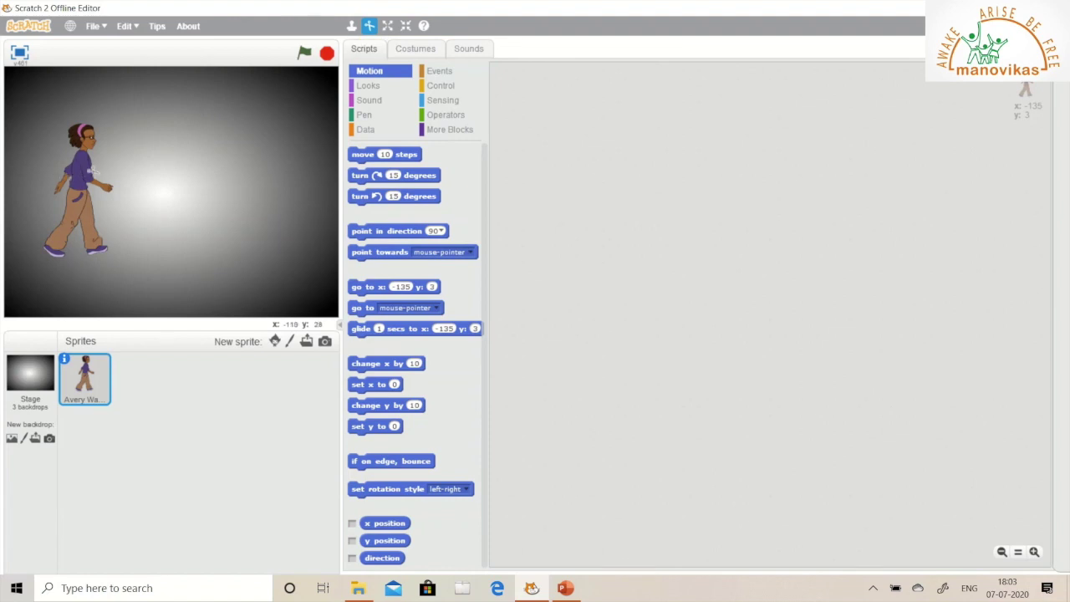
left_click(270, 118)
Open the Avery Walking sprite's costumes and cycle through all four poses repeatedly, finishing on avery walking-a
left_click(422, 54)
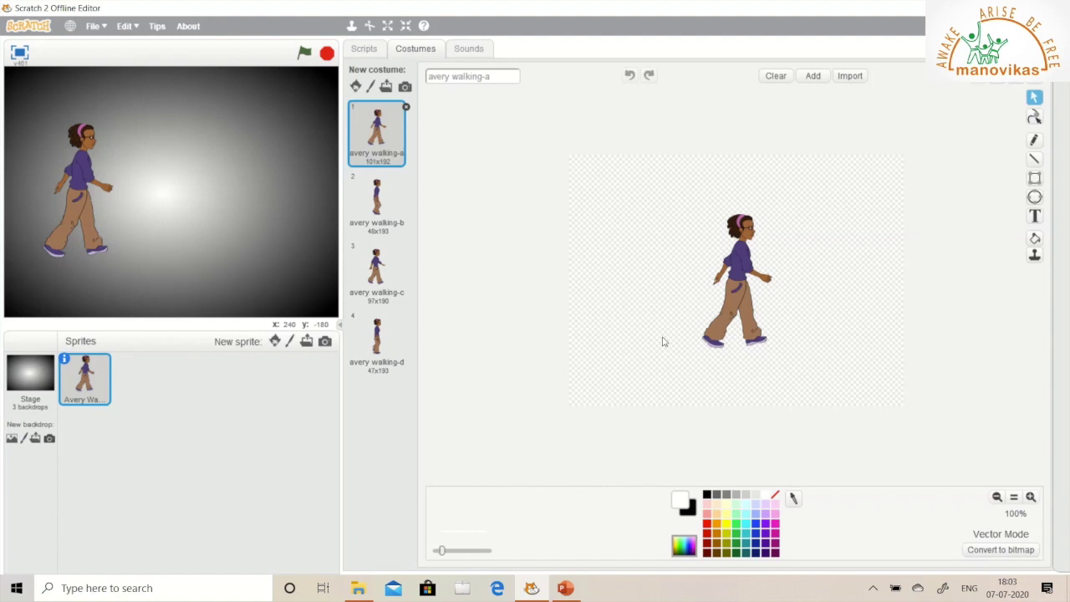
left_click(382, 210)
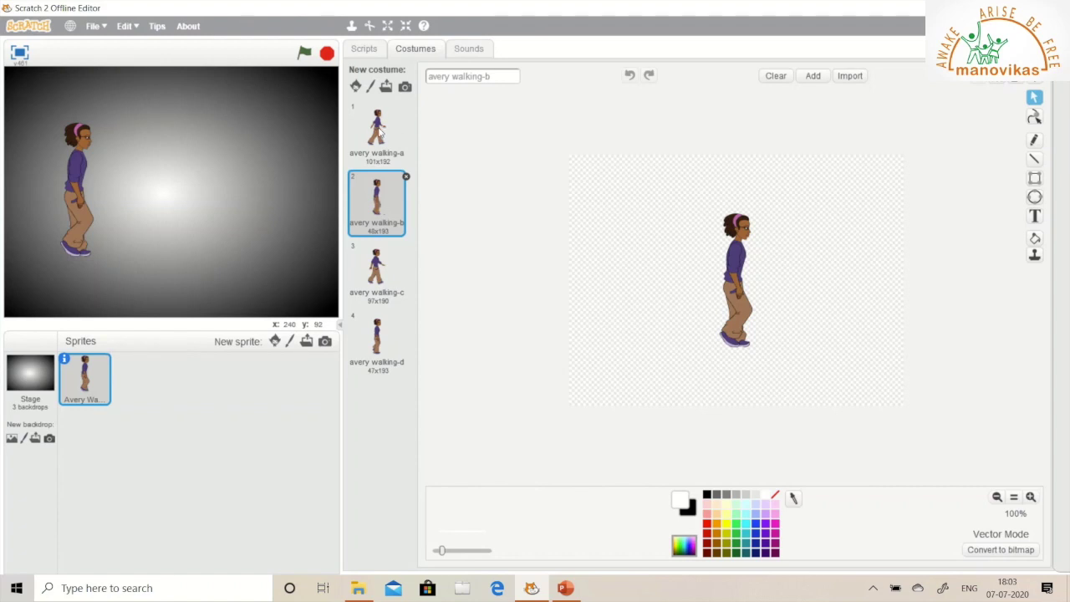
left_click(382, 132)
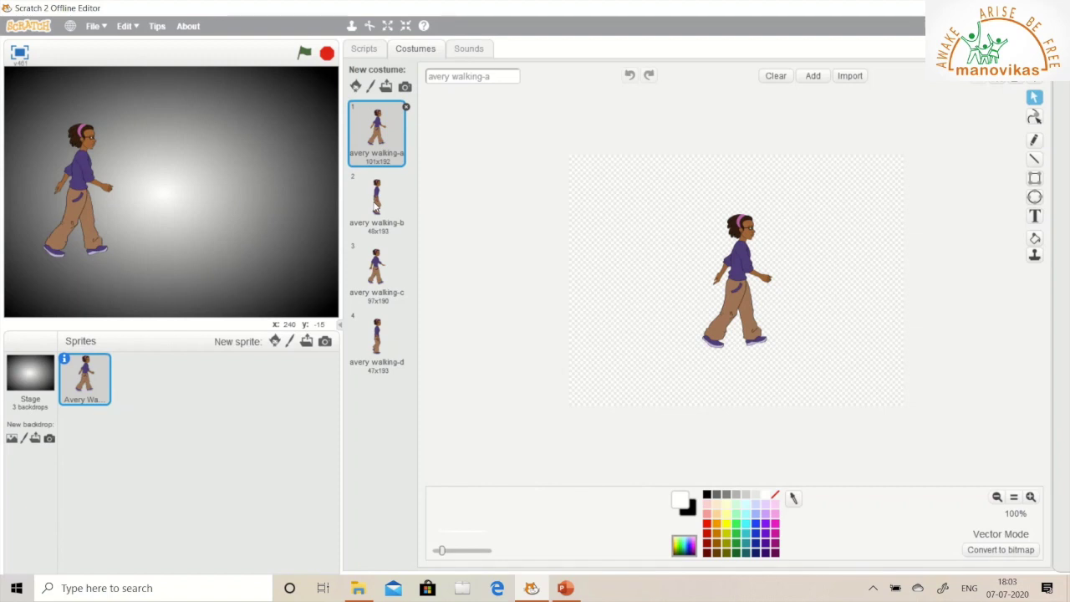
left_click(376, 207)
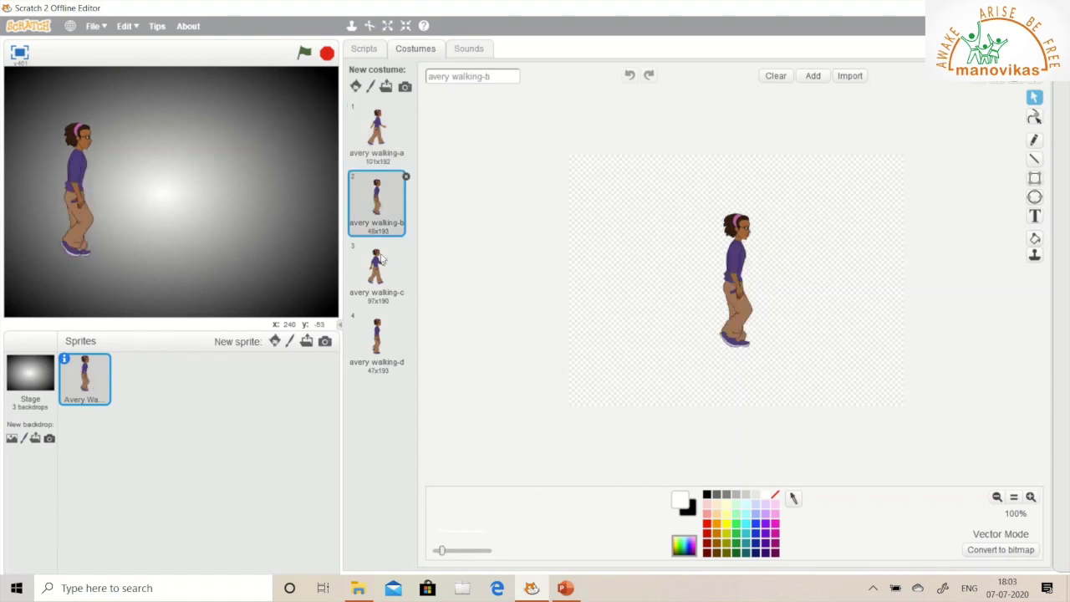
left_click(373, 127)
left_click(377, 201)
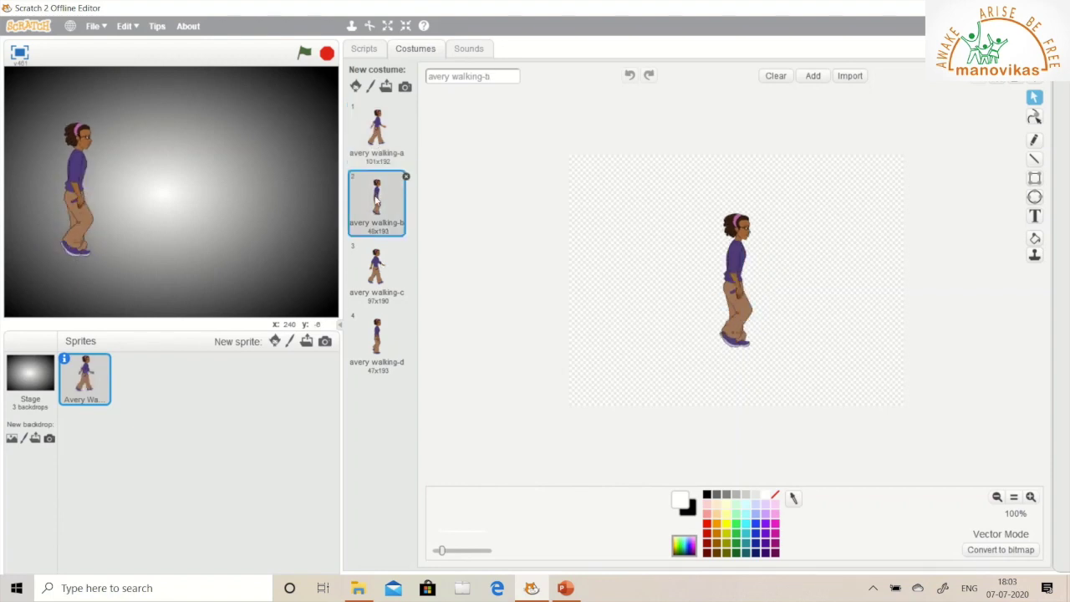
left_click(370, 272)
left_click(381, 343)
left_click(384, 138)
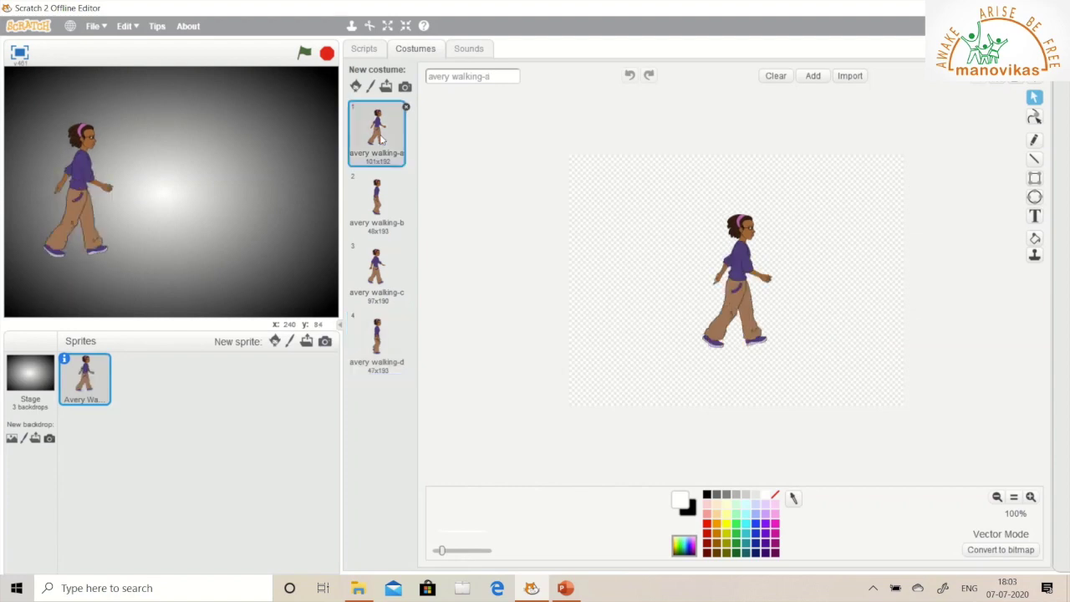
left_click(388, 214)
left_click(381, 264)
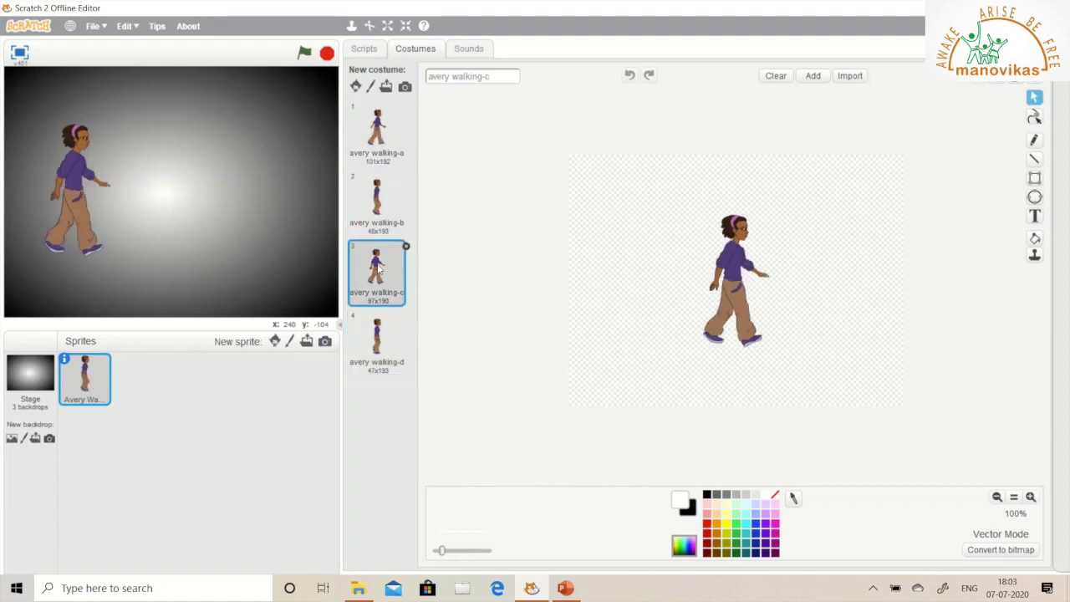
left_click(382, 334)
left_click(393, 128)
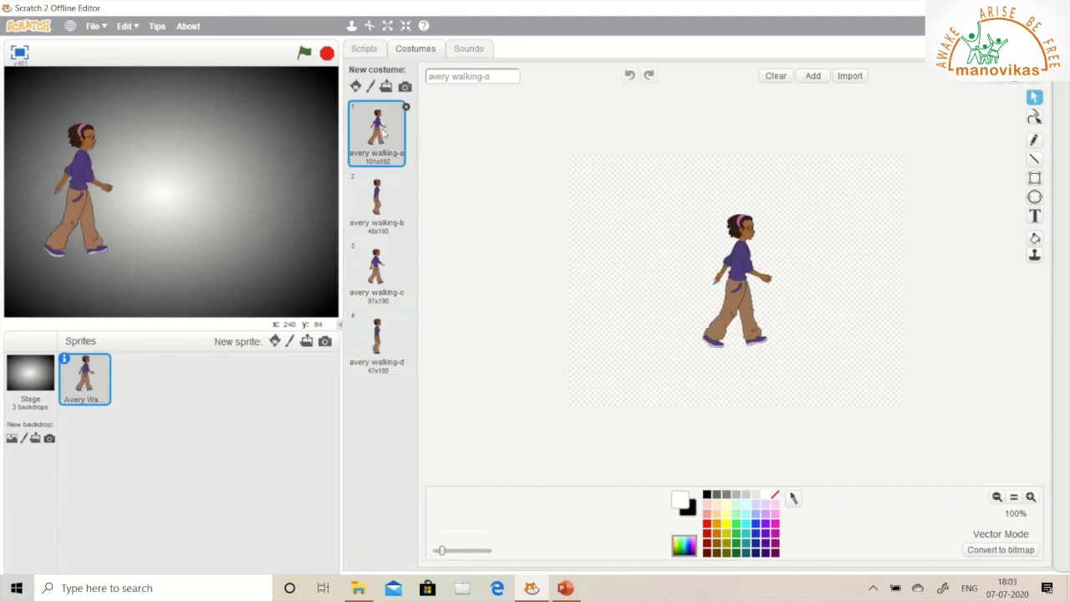
left_click(377, 185)
left_click(378, 279)
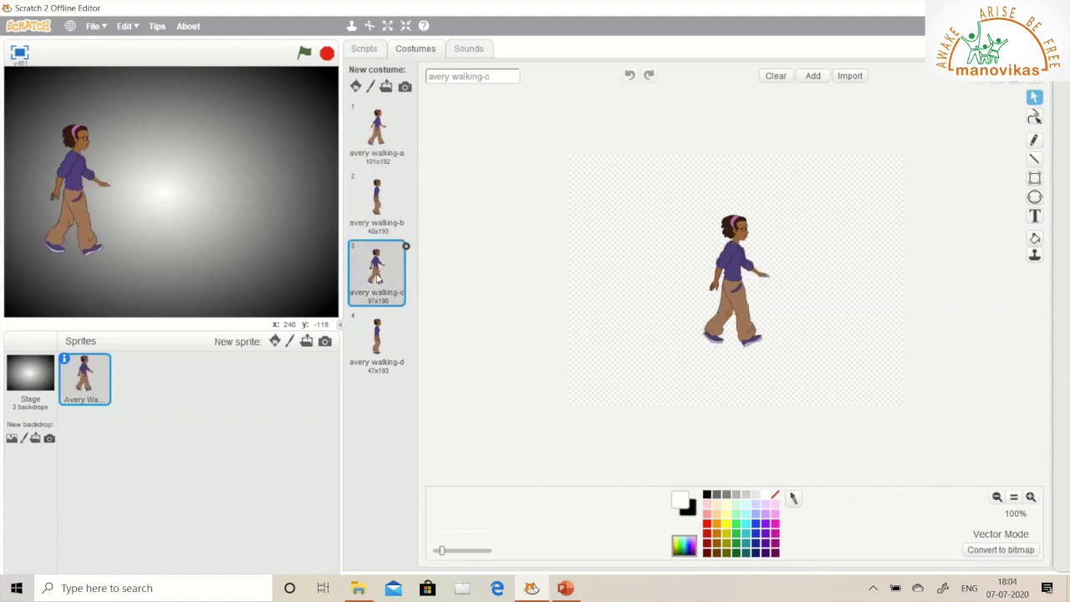
left_click(382, 325)
left_click(379, 141)
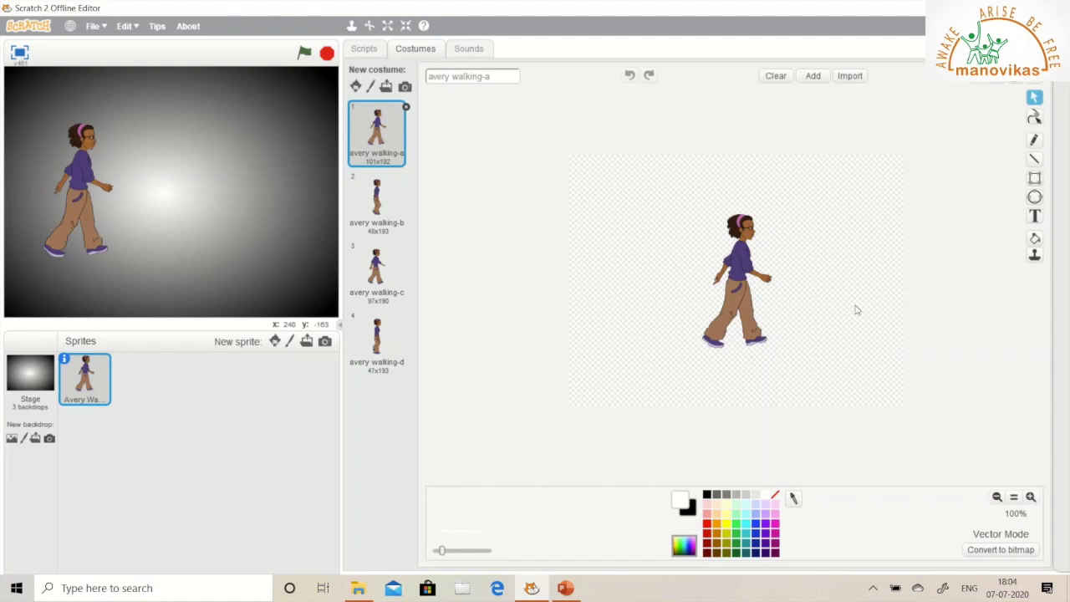
Fill the avery walking-a costume's trousers with a green radial gradient and its shirt with a red radial gradient
left_click(1036, 239)
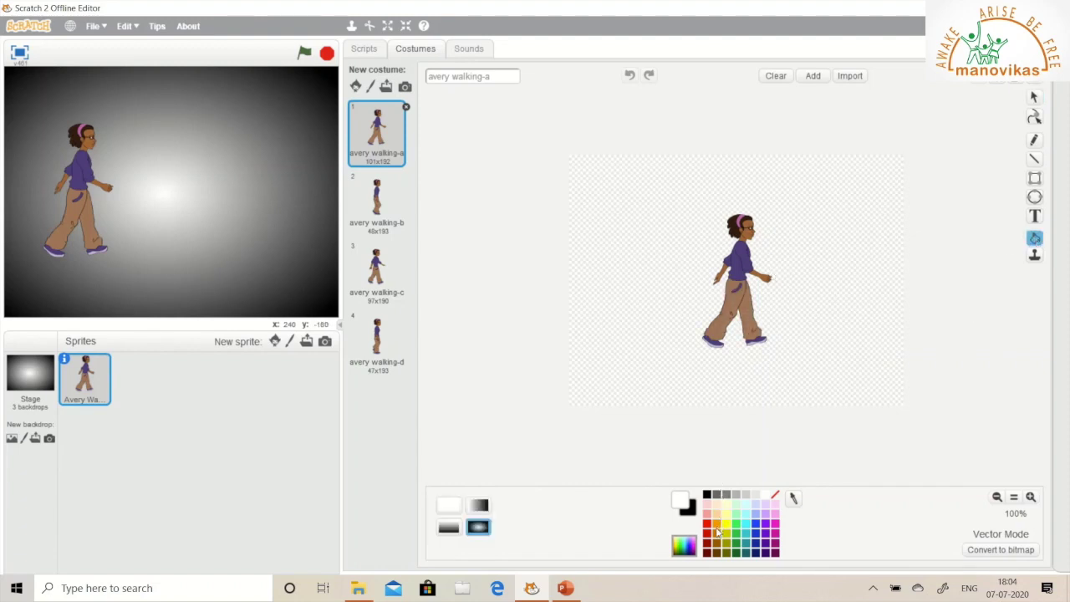
left_click(717, 527)
left_click(742, 532)
left_click(731, 314)
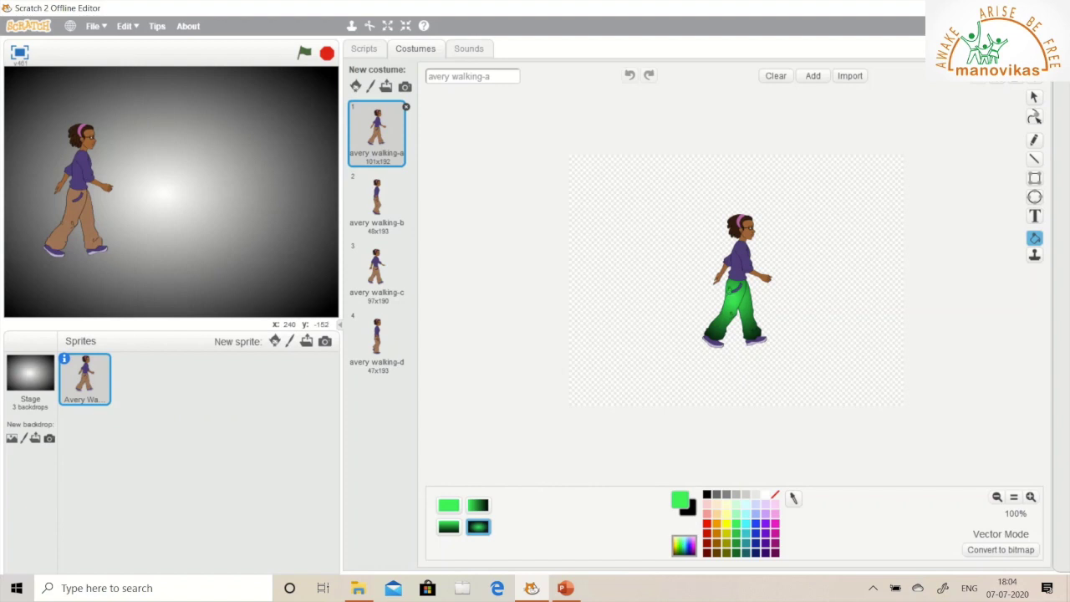
left_click(733, 301)
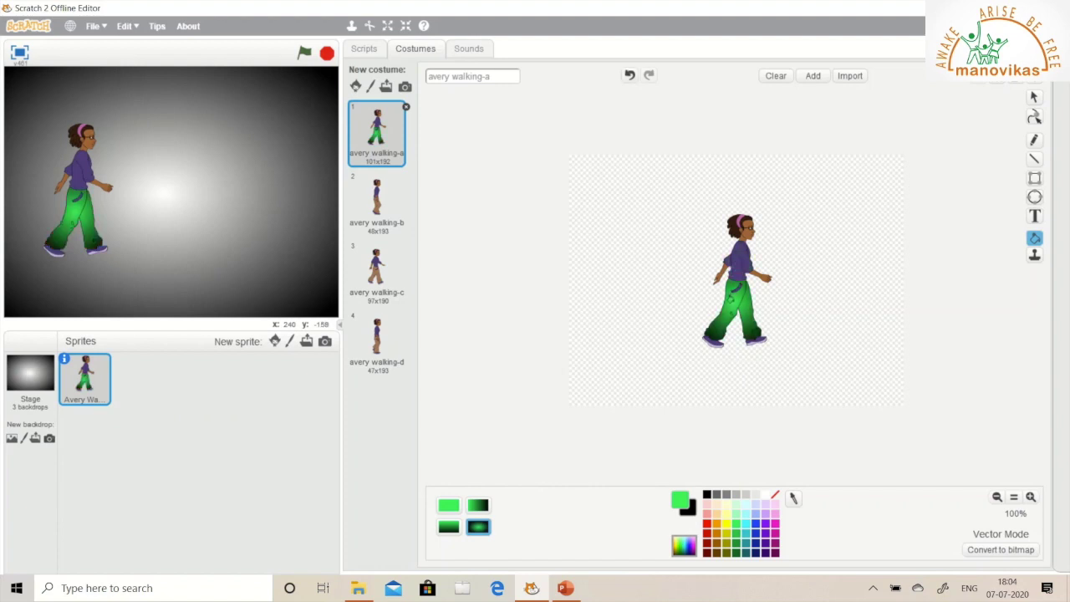
left_click(708, 525)
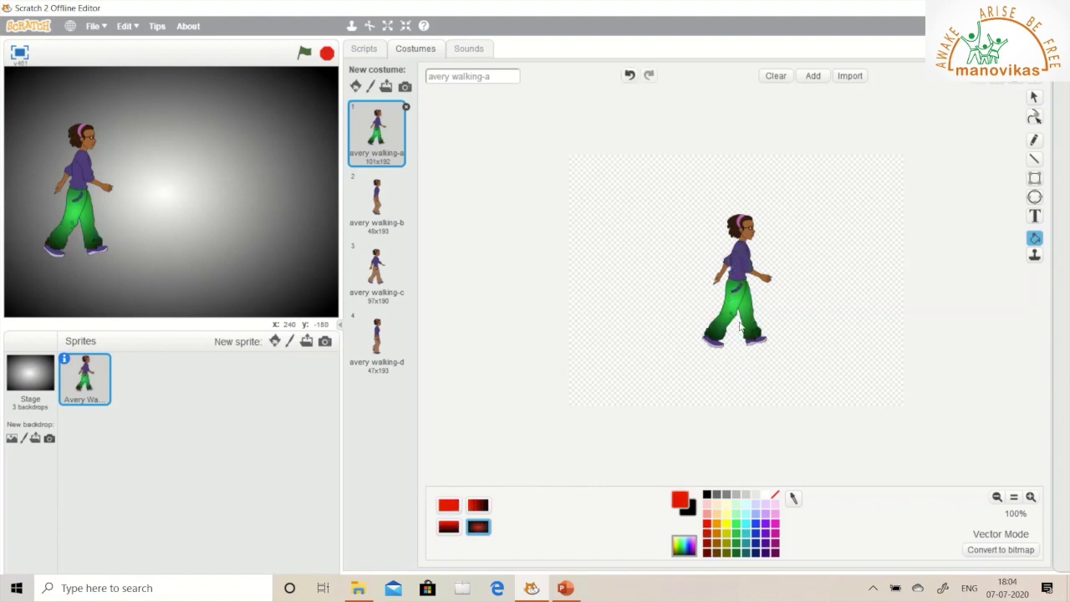
left_click(738, 266)
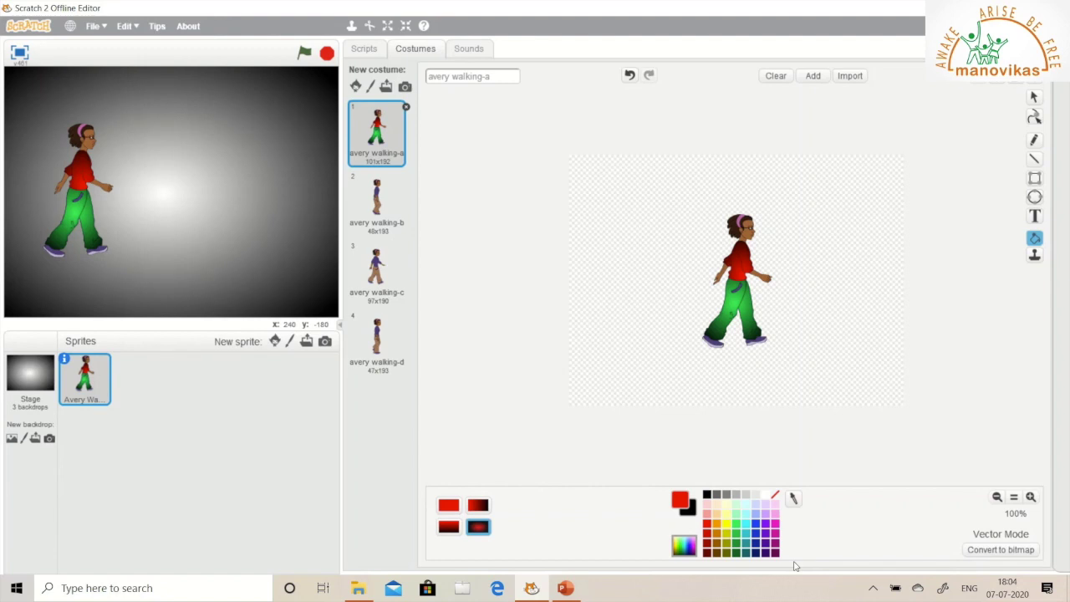
Return to the scripts and enlarge the Avery Walking sprite on the stage by several Grow steps
left_click(372, 50)
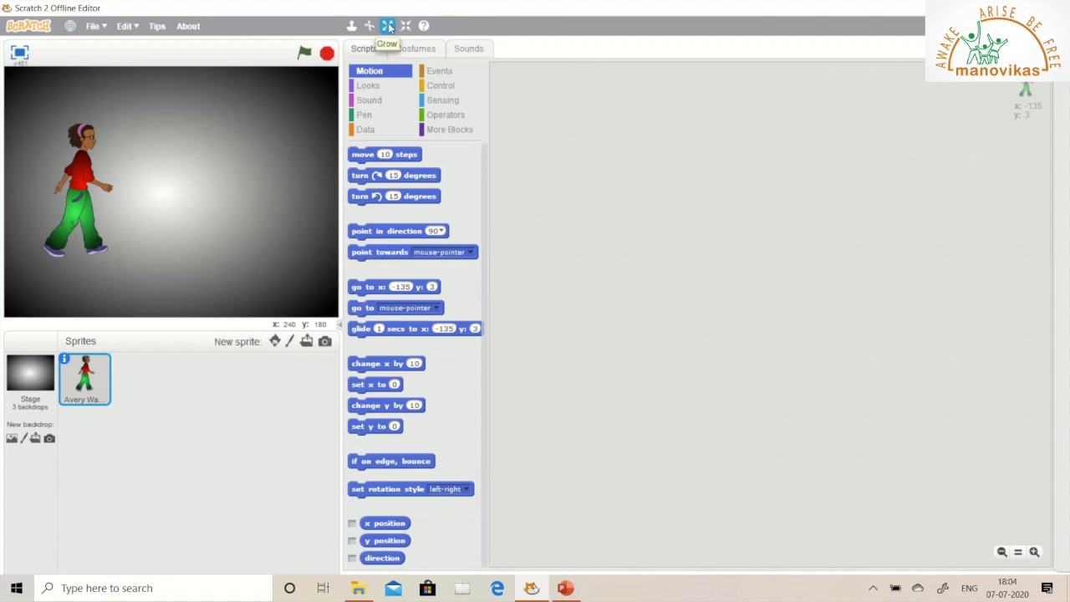
left_click(388, 26)
left_click(80, 182)
left_click(80, 182)
left_click(80, 182)
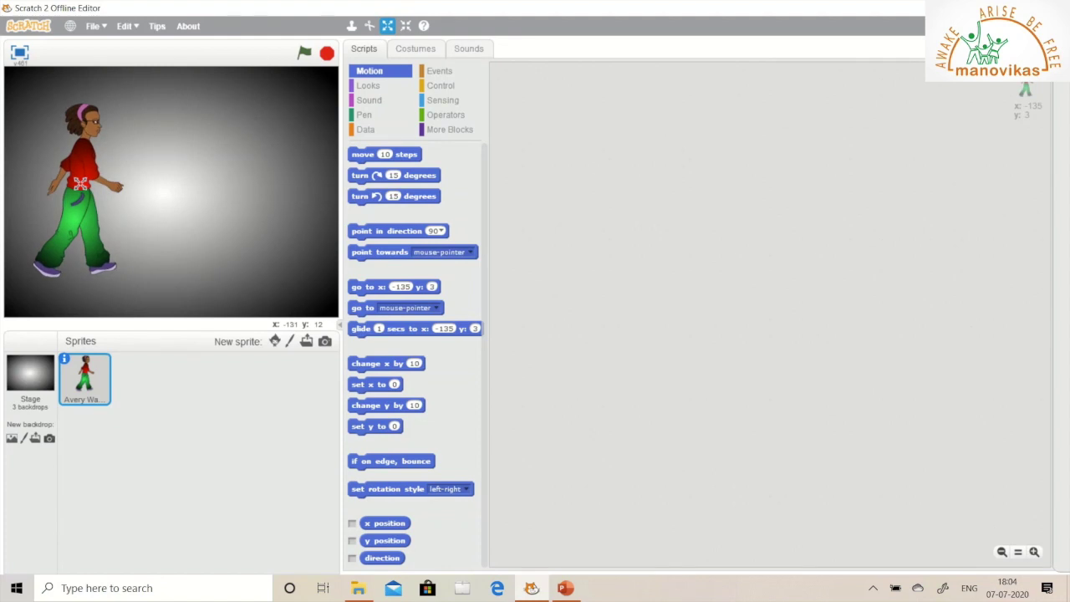
Shrink the enlarged Avery Walking sprite on the stage back to its original size
left_click(406, 26)
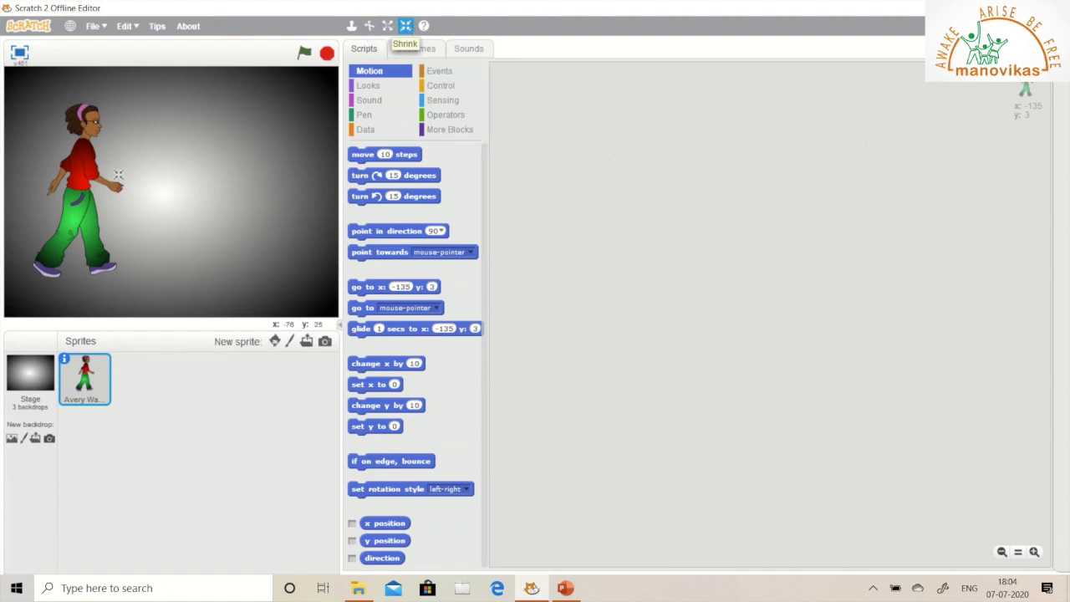
left_click(81, 178)
left_click(81, 178)
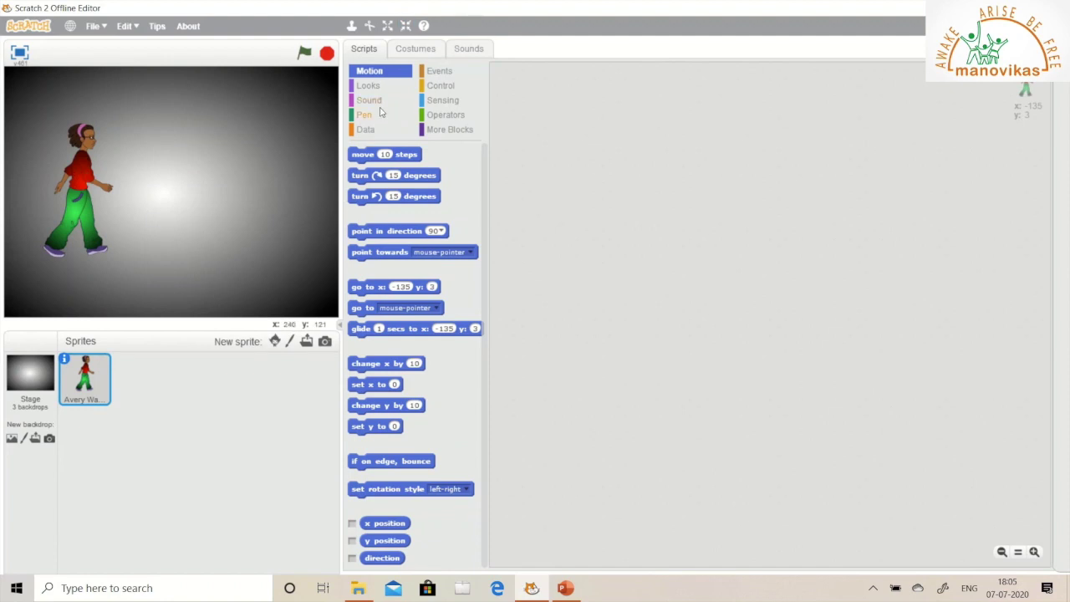
Duplicate the Avery Walking sprite and place the copy beside it at about x -15, y 8
left_click(352, 28)
left_click(80, 165)
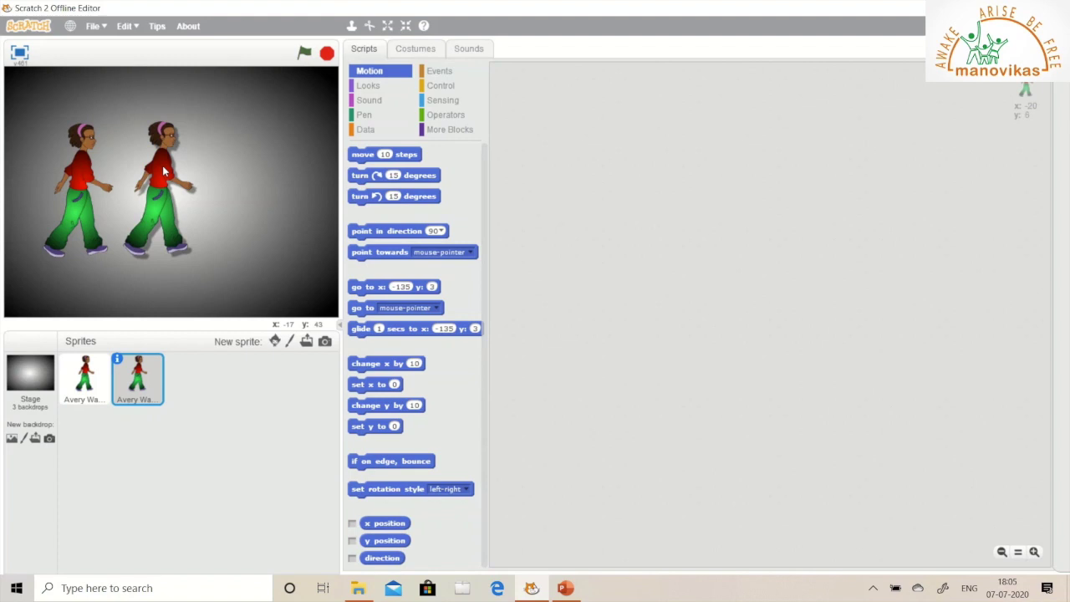
left_click(163, 165)
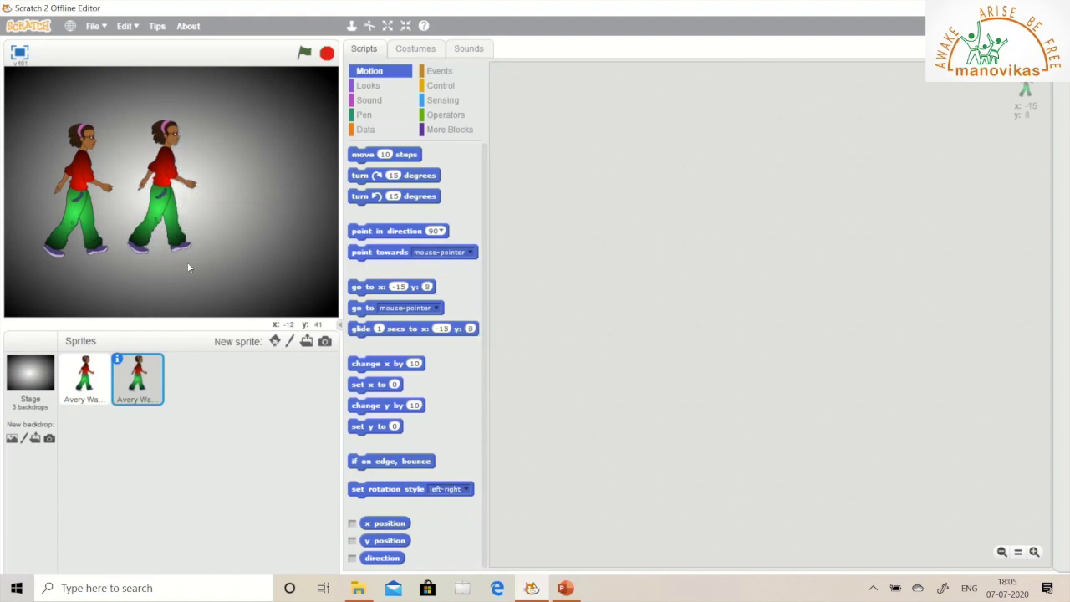
Delete the duplicated Avery Walking sprite from the stage
left_click(370, 28)
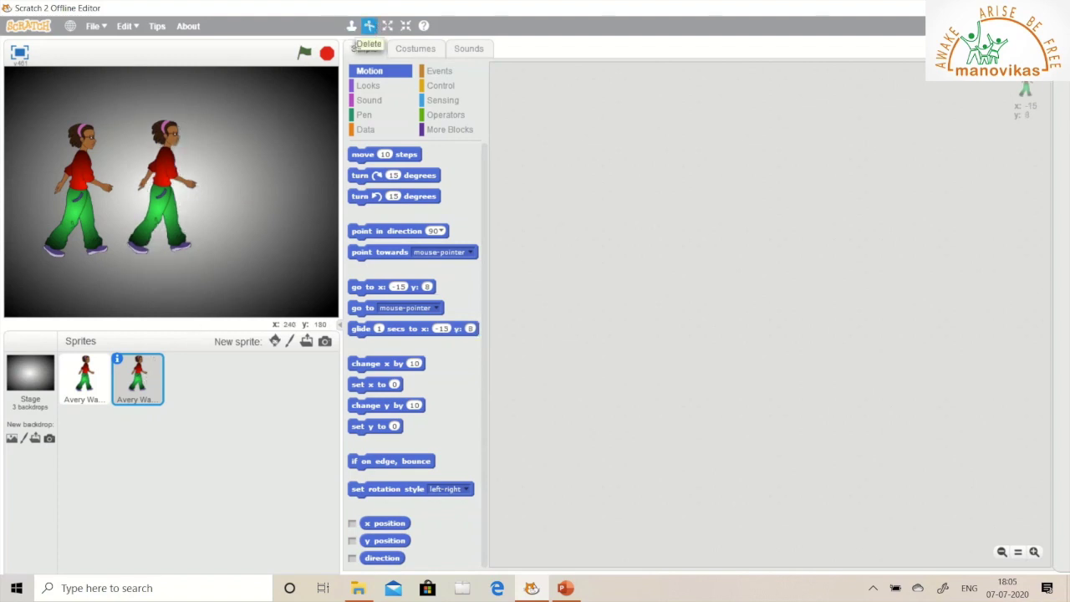
left_click(165, 167)
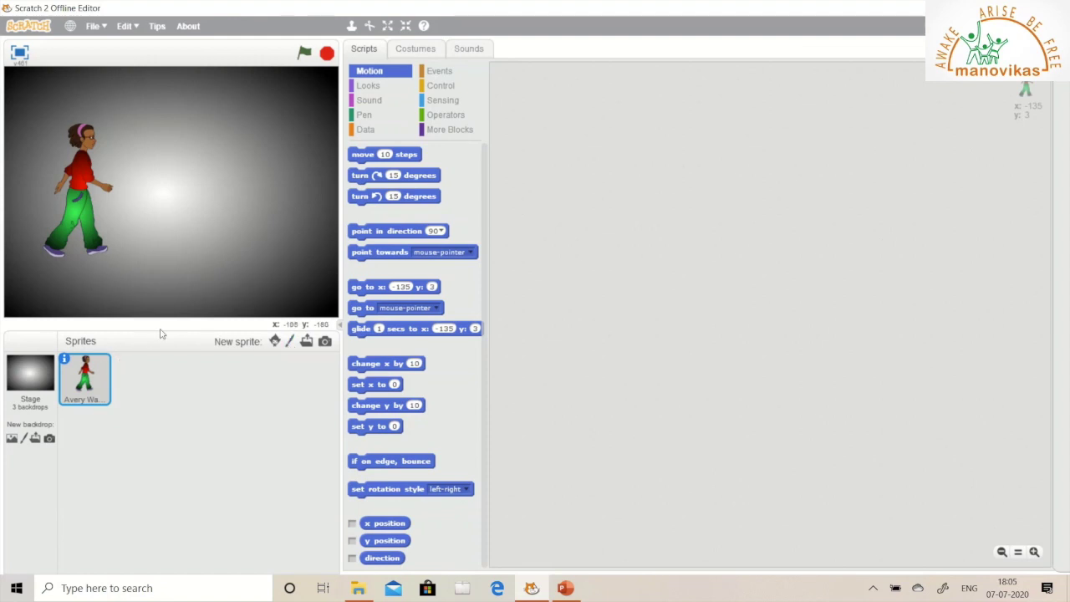
Paint a new stick-figure sprite with a thicker black brush and move it clear of Avery Walking on the stage
left_click(290, 343)
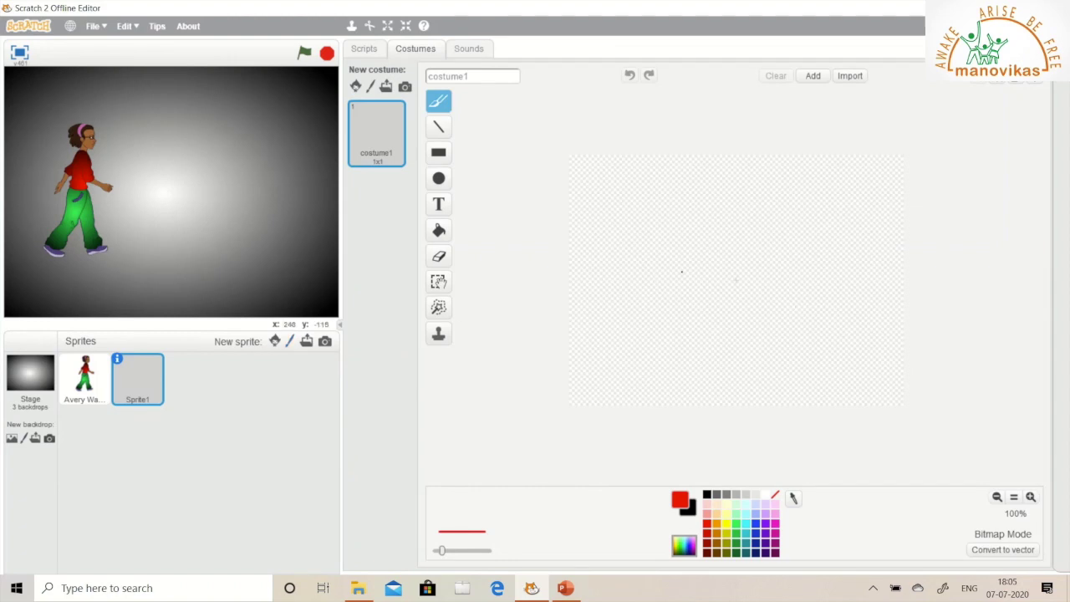
left_click(708, 495)
left_click_drag(443, 551, 457, 551)
mouse_move(734, 234)
left_mouse_down()
mouse_move(724, 247)
mouse_move(738, 252)
mouse_move(747, 240)
mouse_move(734, 233)
mouse_move(731, 297)
mouse_move(755, 257)
mouse_move(711, 258)
left_mouse_up()
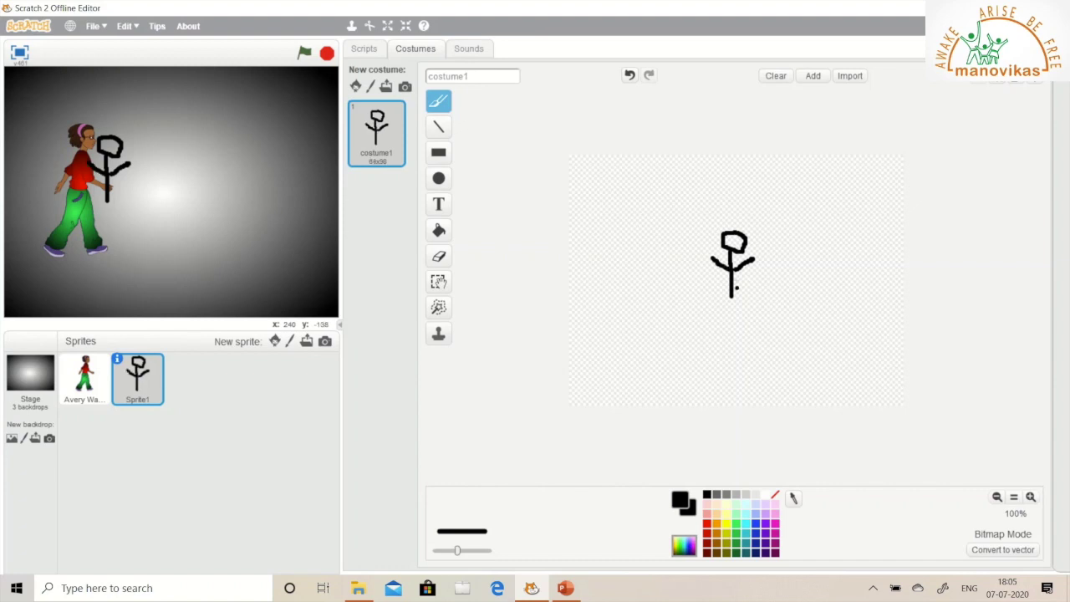
mouse_move(732, 294)
left_mouse_down()
mouse_move(711, 308)
mouse_move(752, 309)
left_mouse_up()
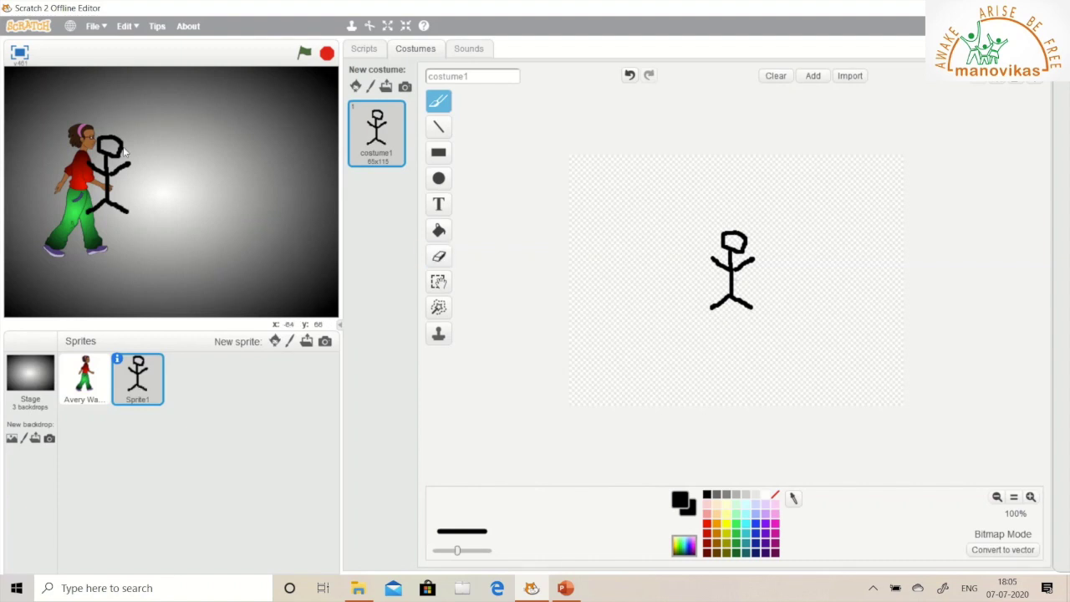
left_click_drag(126, 153, 221, 168)
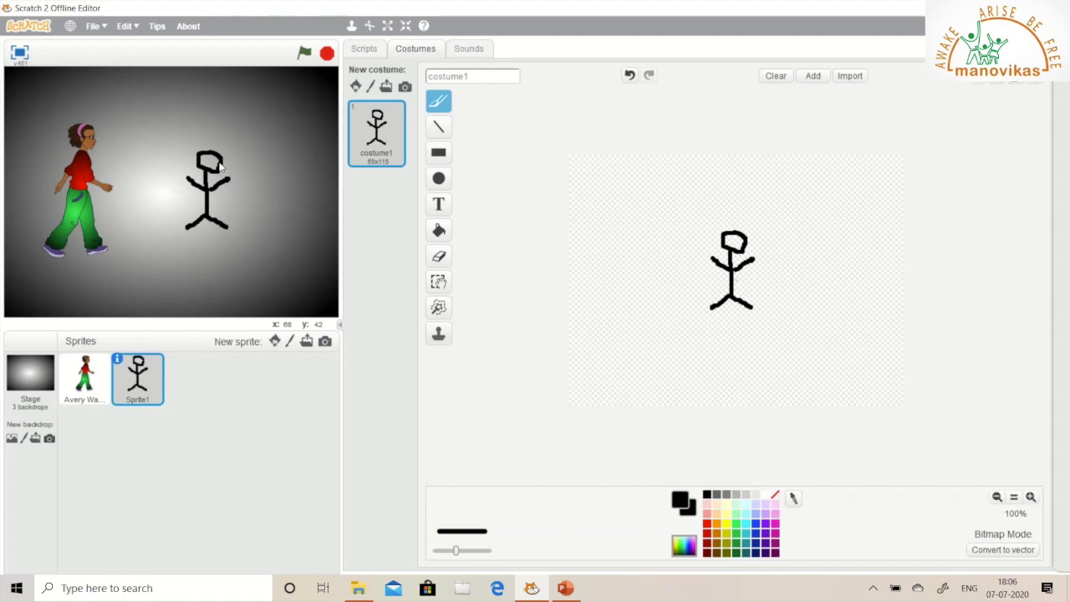
Delete the painted stick-figure sprite from the project
right_click(387, 129)
left_click(409, 156)
right_click(153, 377)
left_click(180, 422)
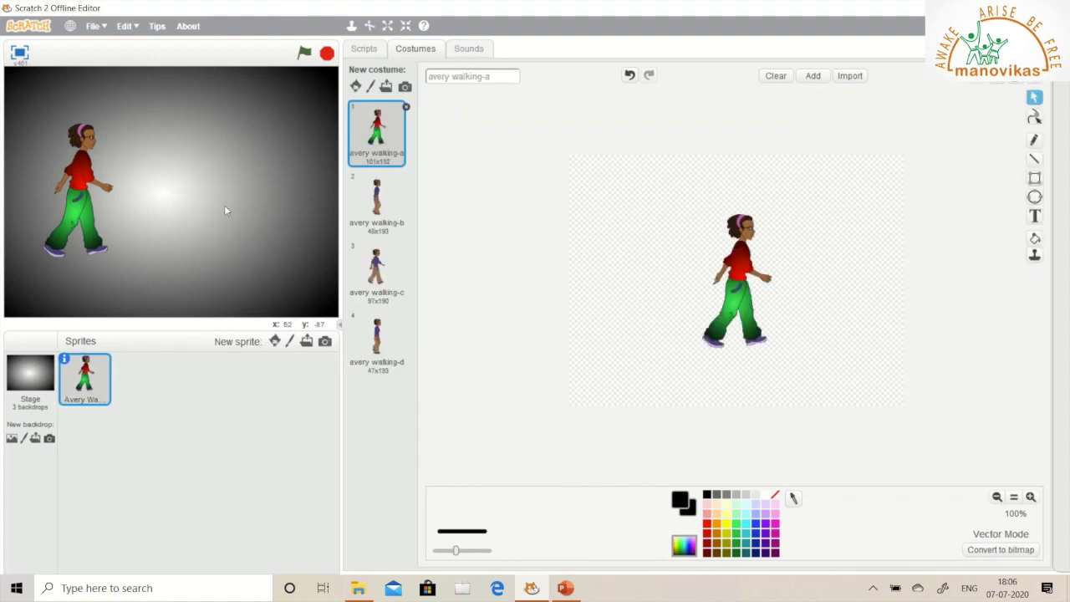
mouse_move(444, 8)
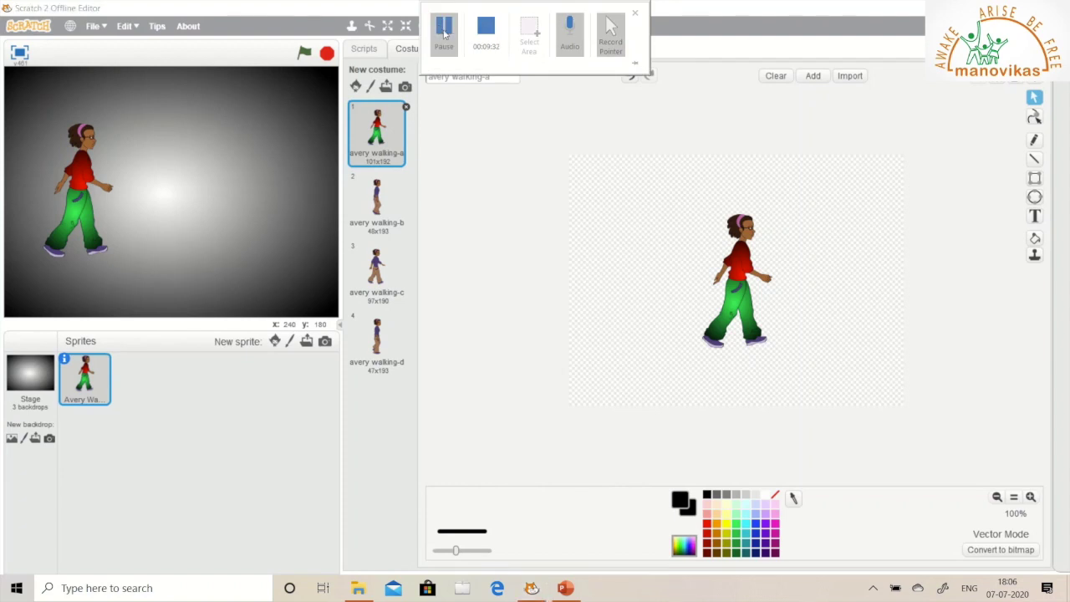
left_click(444, 33)
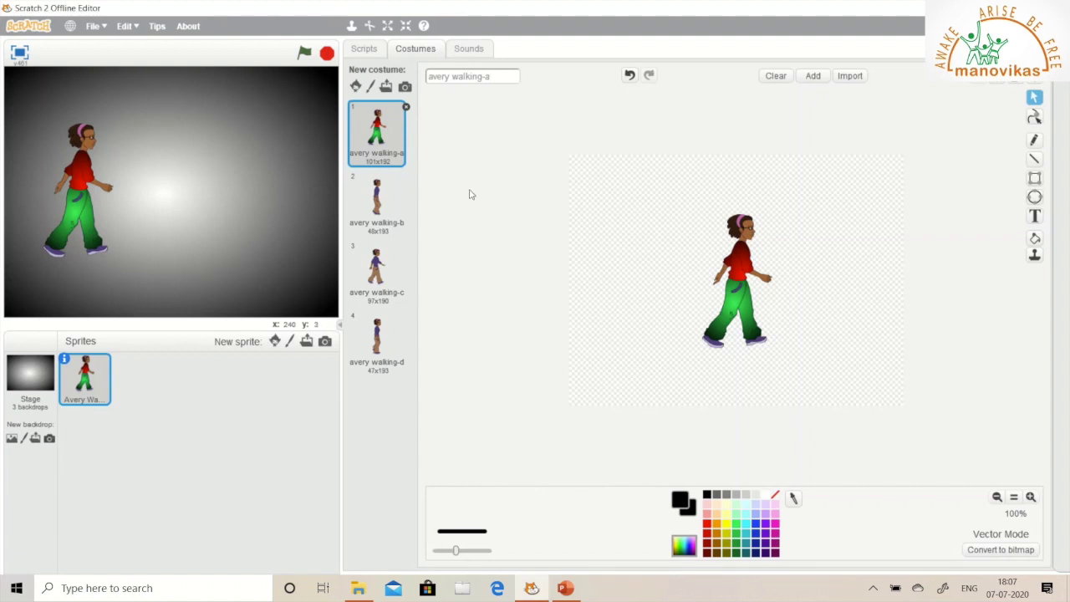
Rename the avery walking-a costume as rose and return to the sprite's scripts
key("BackSpace")
key("BackSpace")
key("BackSpace")
key("BackSpace")
key("BackSpace")
key("BackSpace")
key("BackSpace")
key("BackSpace")
key("BackSpace")
key("BackSpace")
key("BackSpace")
key("BackSpace")
key("BackSpace")
key("BackSpace")
type("rose")
key("Return")
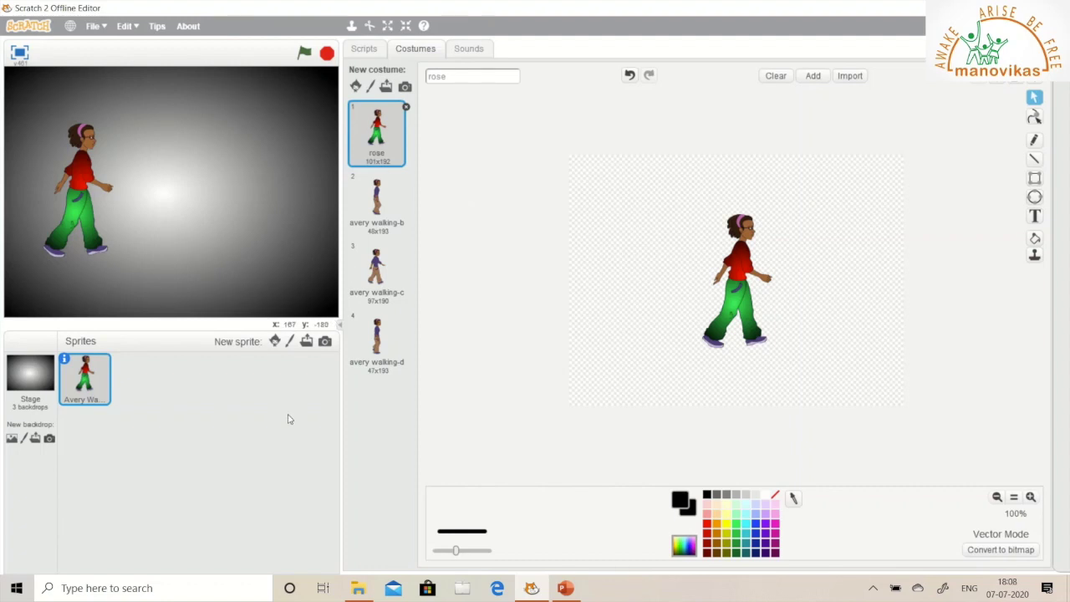
left_click(368, 52)
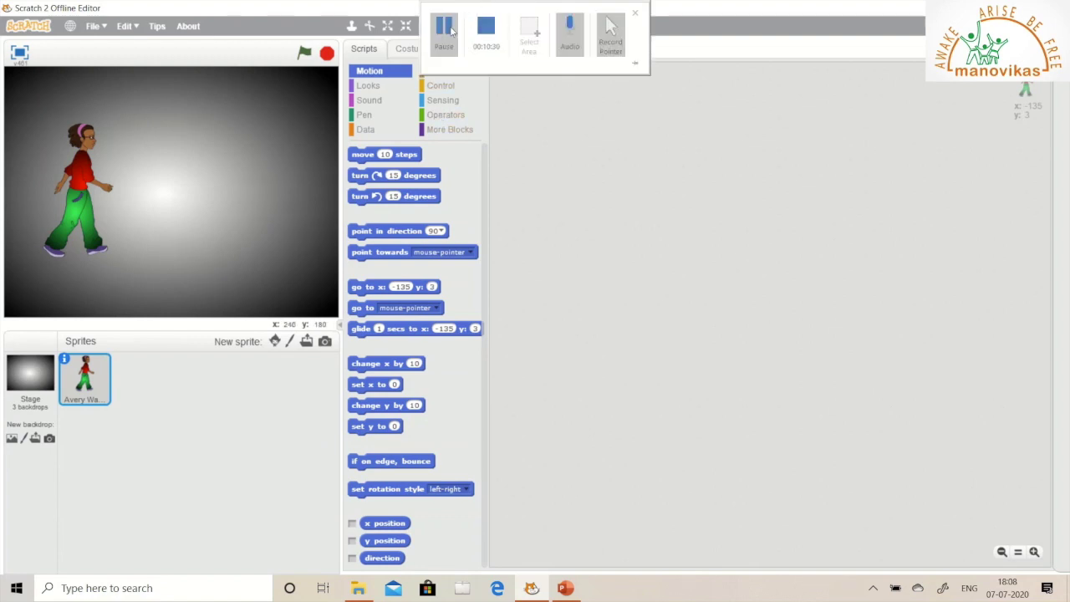
left_click(486, 28)
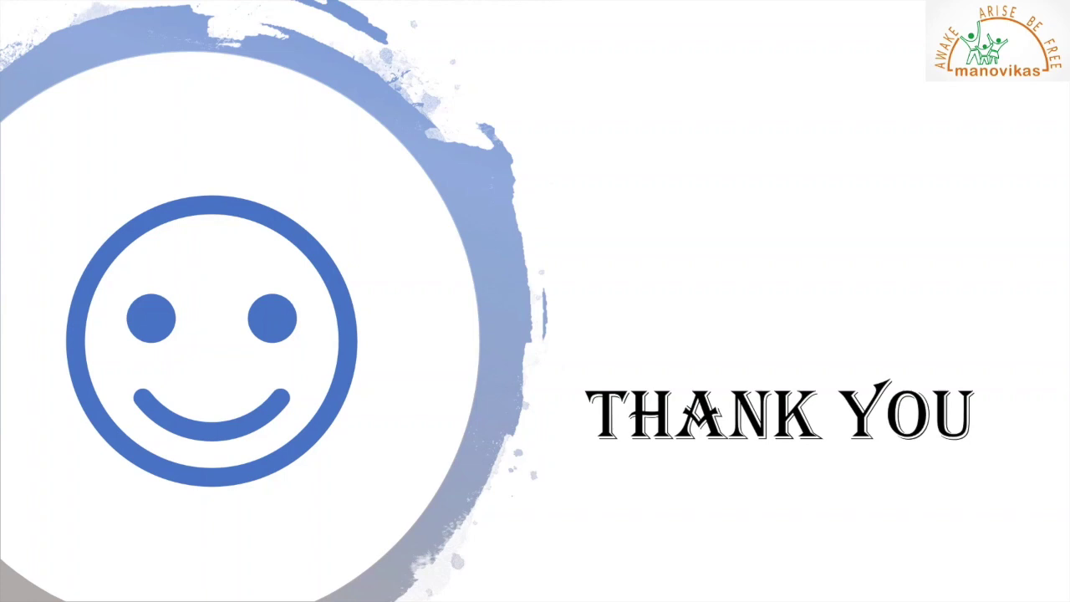